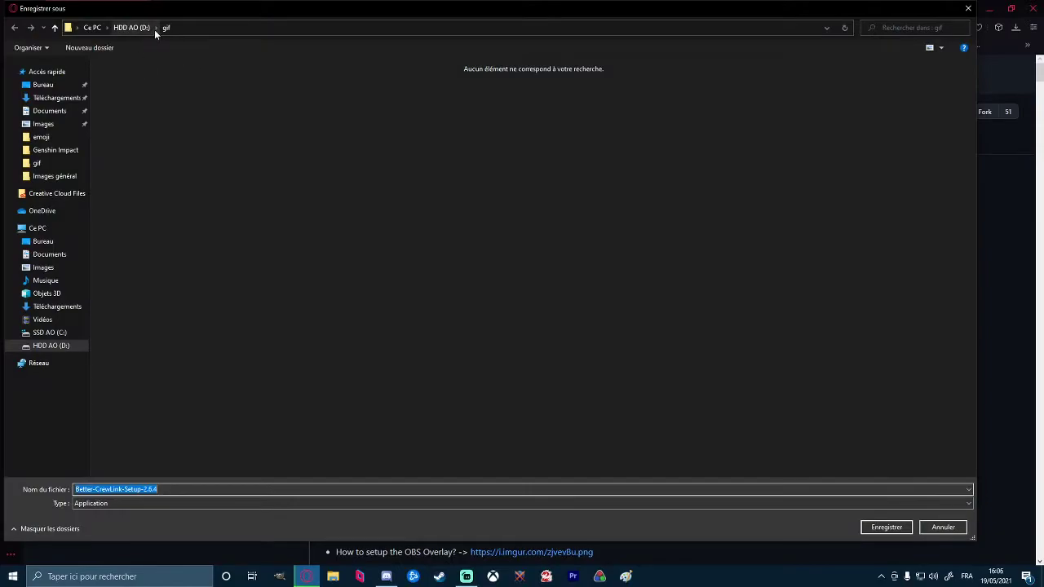
Save the Better-CrewLink-Setup-2.6.4 installer in the installations folder on the HDD AO (D:) drive
{"action": "left_click", "coordinate": [133, 28]}
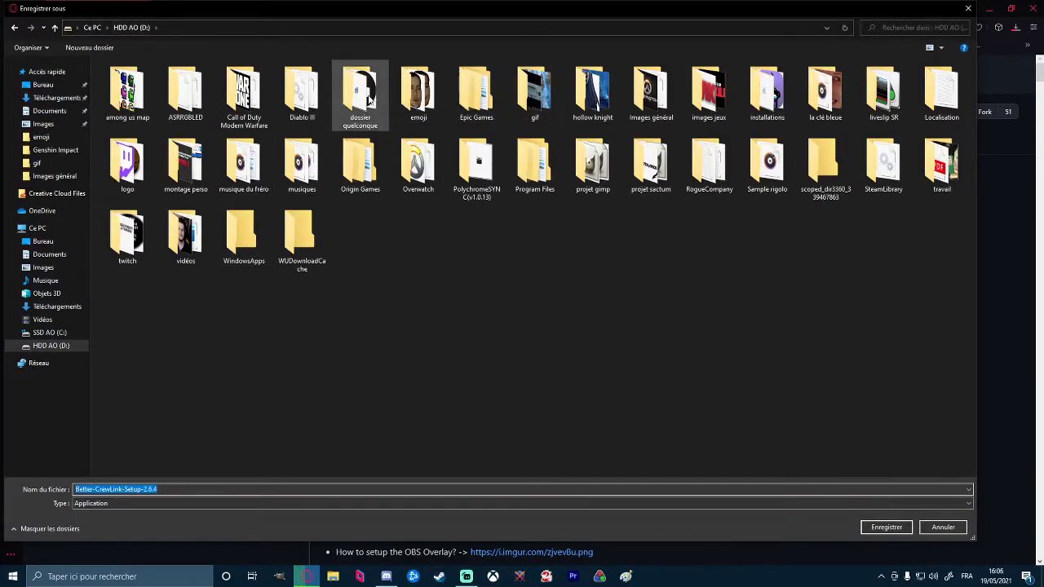
{"action": "double_click", "coordinate": [765, 97]}
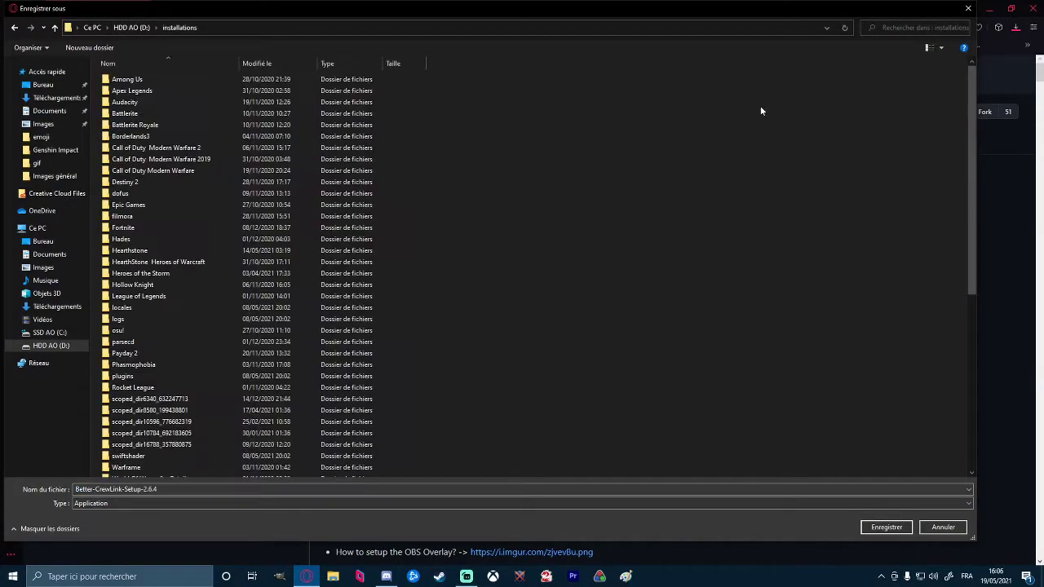
{"action": "scroll", "coordinate": [432, 436], "scroll_direction": "down", "scroll_amount": 3}
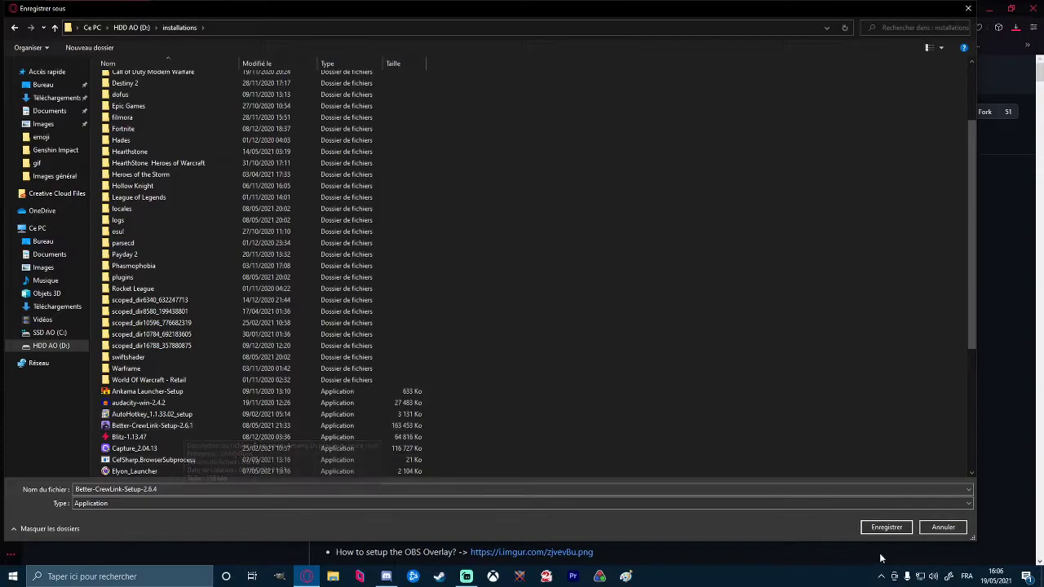
{"action": "left_click", "coordinate": [887, 527]}
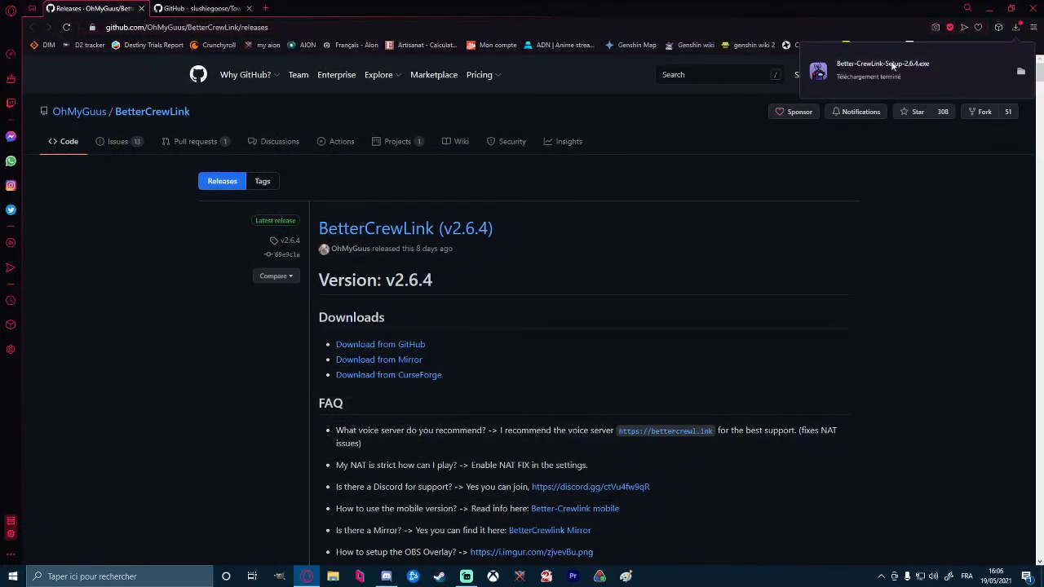
Minimize the browser, launch Better-CrewLink from the desktop and reposition its window above the desktop icons
{"action": "left_click", "coordinate": [989, 11]}
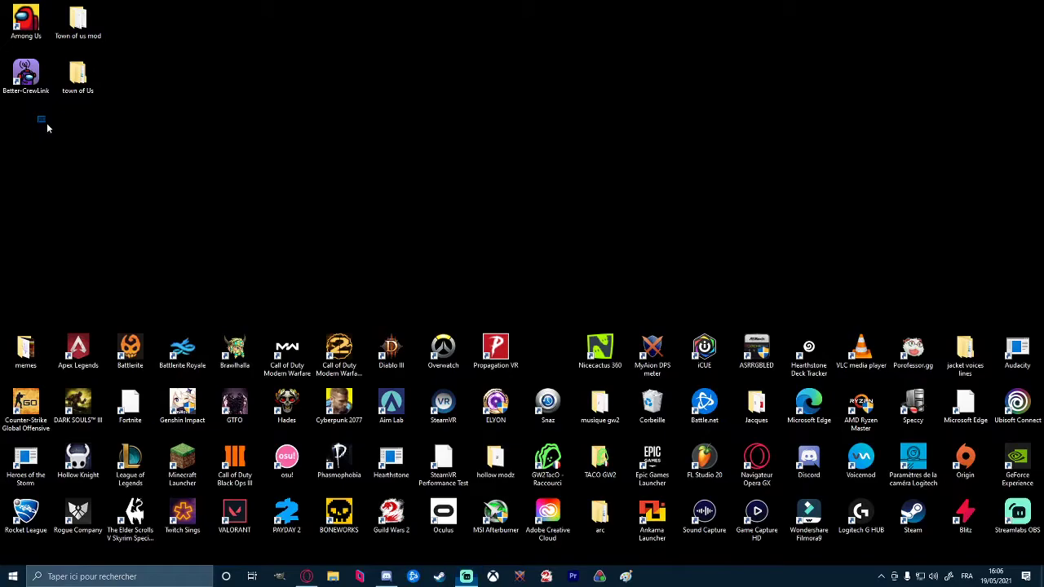
{"action": "double_click", "coordinate": [33, 77]}
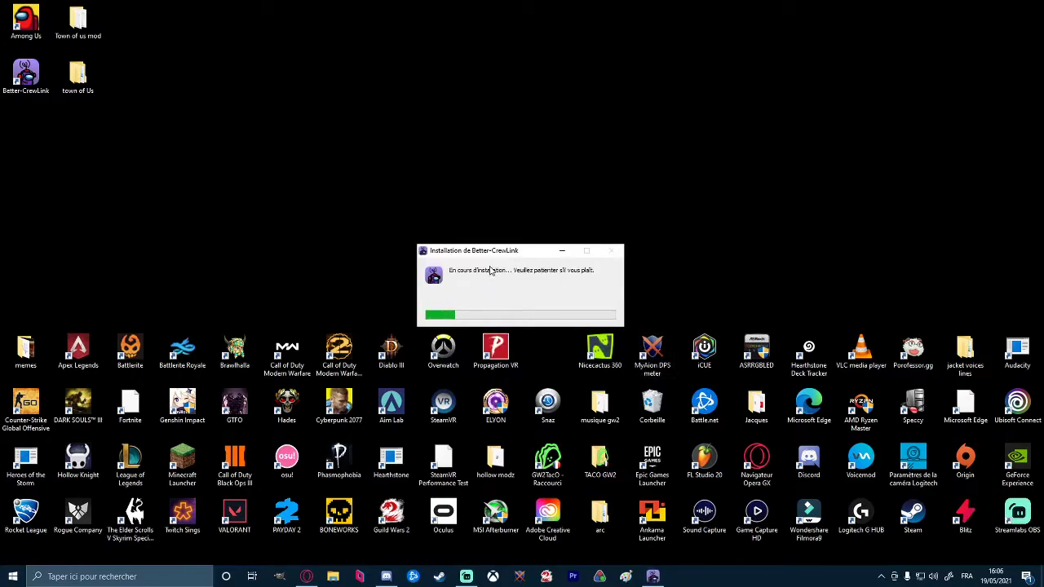
{"action": "mouse_move", "coordinate": [475, 78]}
{"action": "left_mouse_down"}
{"action": "mouse_move", "coordinate": [459, 102]}
{"action": "mouse_move", "coordinate": [463, 72]}
{"action": "left_mouse_up"}
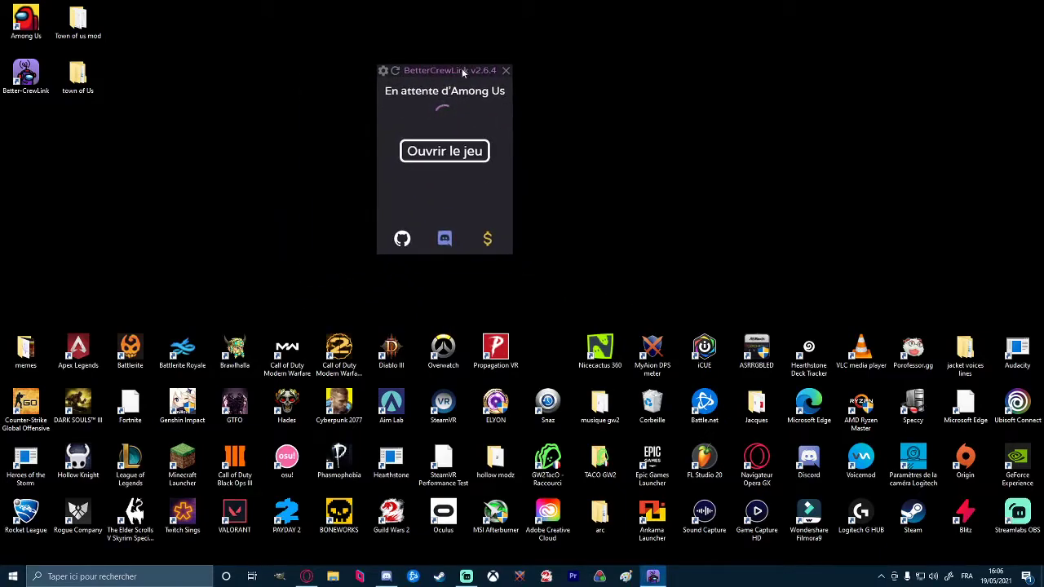
Look through the lobby options in BetterCrewLink's settings, and leave the settings
{"action": "left_click", "coordinate": [421, 155]}
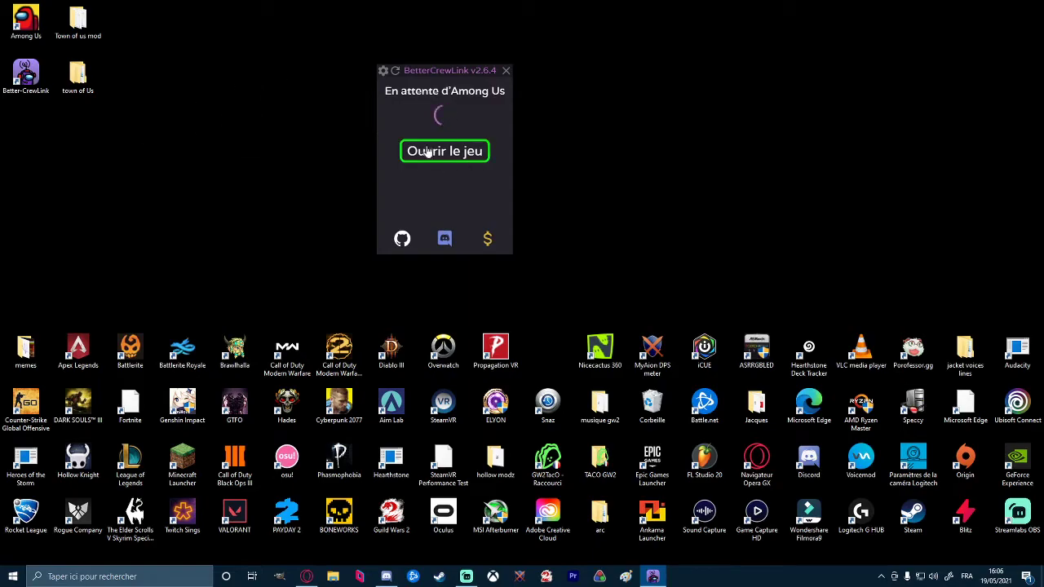
{"action": "left_click", "coordinate": [469, 152]}
{"action": "scroll", "coordinate": [461, 163], "scroll_direction": "down", "scroll_amount": 5}
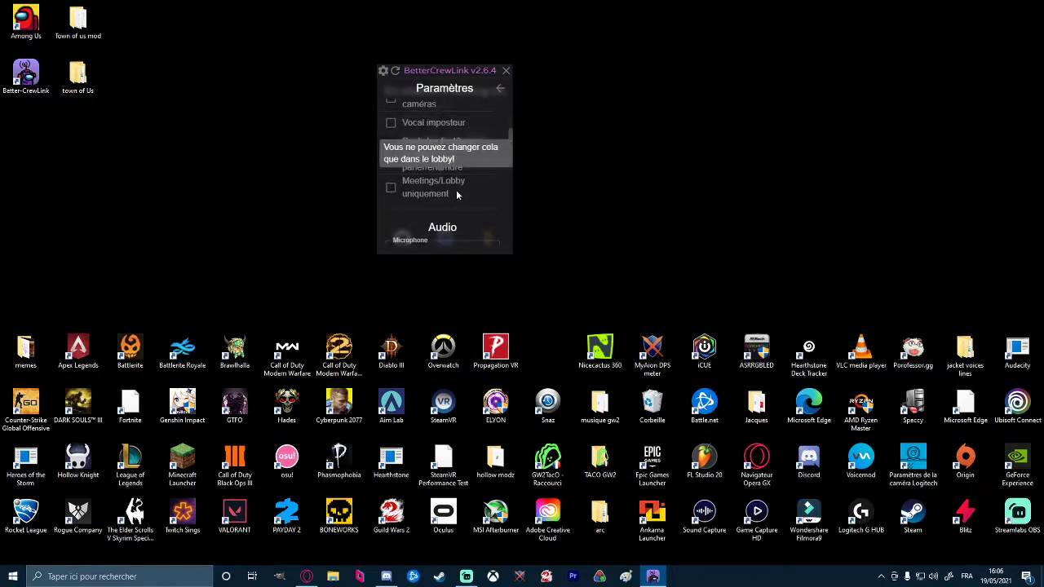
{"action": "scroll", "coordinate": [457, 196], "scroll_direction": "up", "scroll_amount": 5}
{"action": "left_click", "coordinate": [385, 72]}
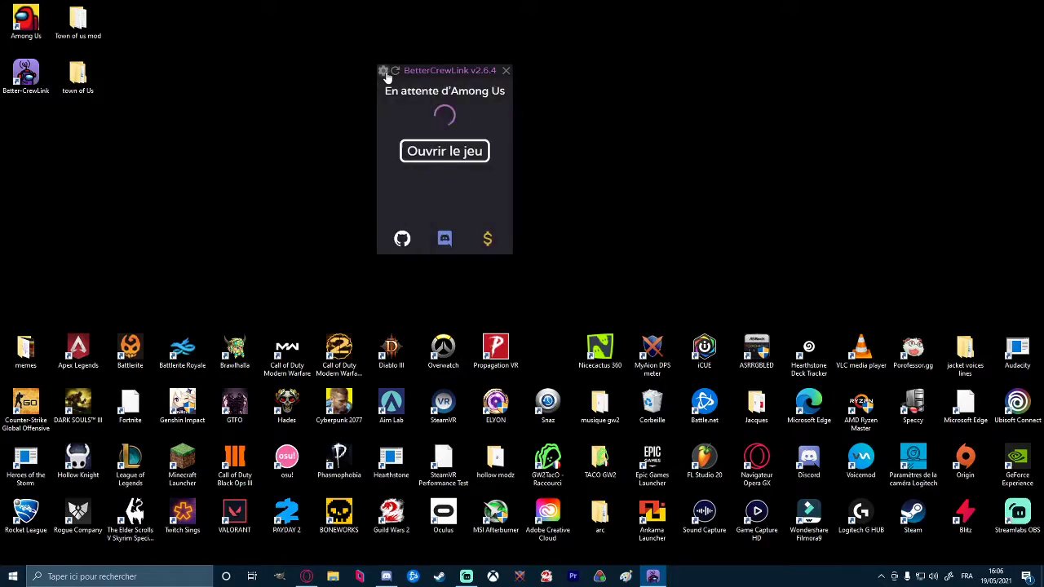
Set BetterCrewLink's microphone to Microphone (HyperX Quadcast) in the audio settings
{"action": "left_click", "coordinate": [385, 72]}
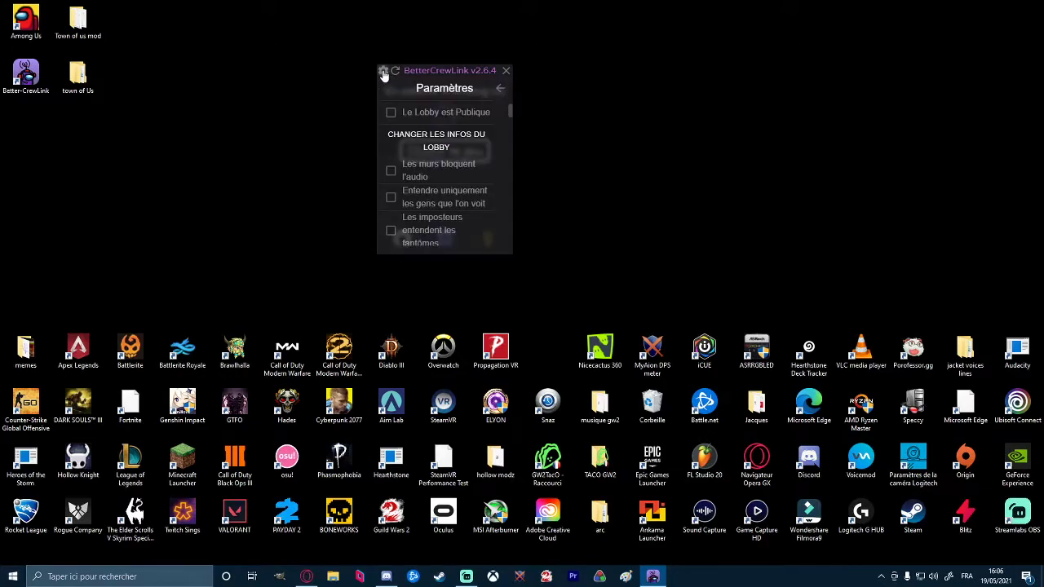
{"action": "left_click", "coordinate": [434, 155]}
{"action": "scroll", "coordinate": [434, 167], "scroll_direction": "down", "scroll_amount": 3}
{"action": "scroll", "coordinate": [449, 178], "scroll_direction": "down", "scroll_amount": 4}
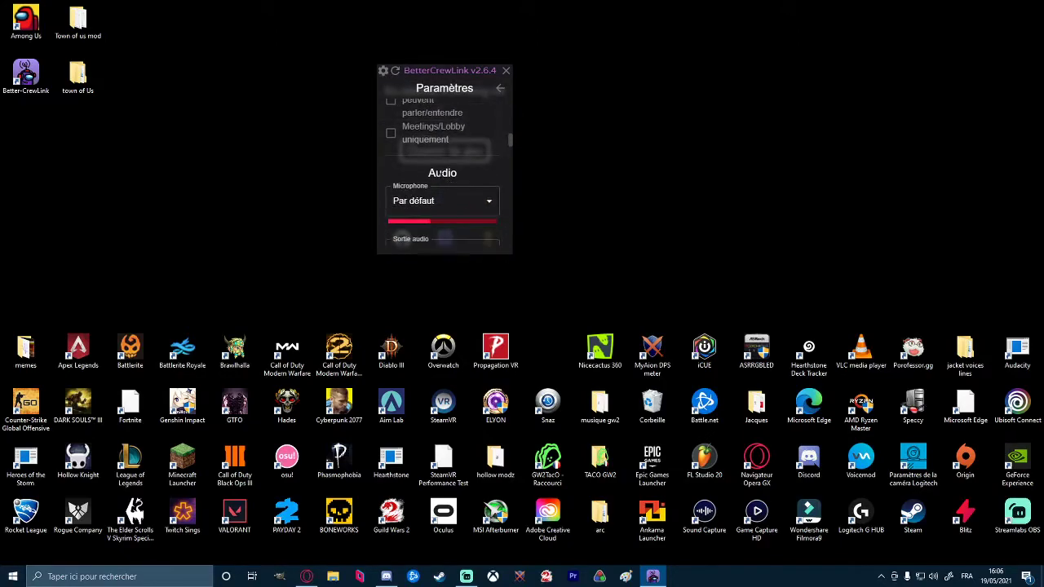
{"action": "left_click", "coordinate": [447, 204]}
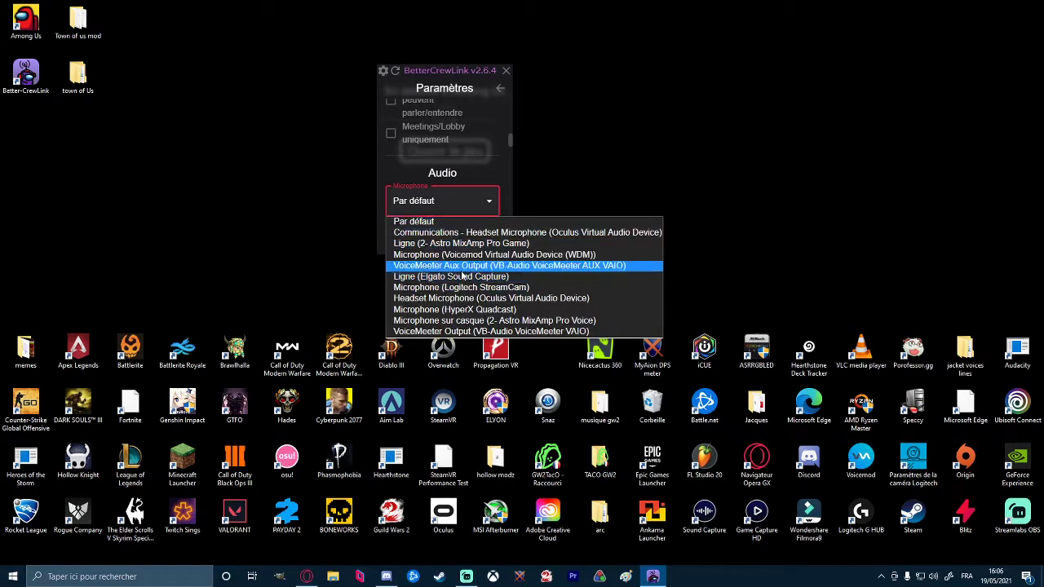
{"action": "left_click", "coordinate": [447, 309]}
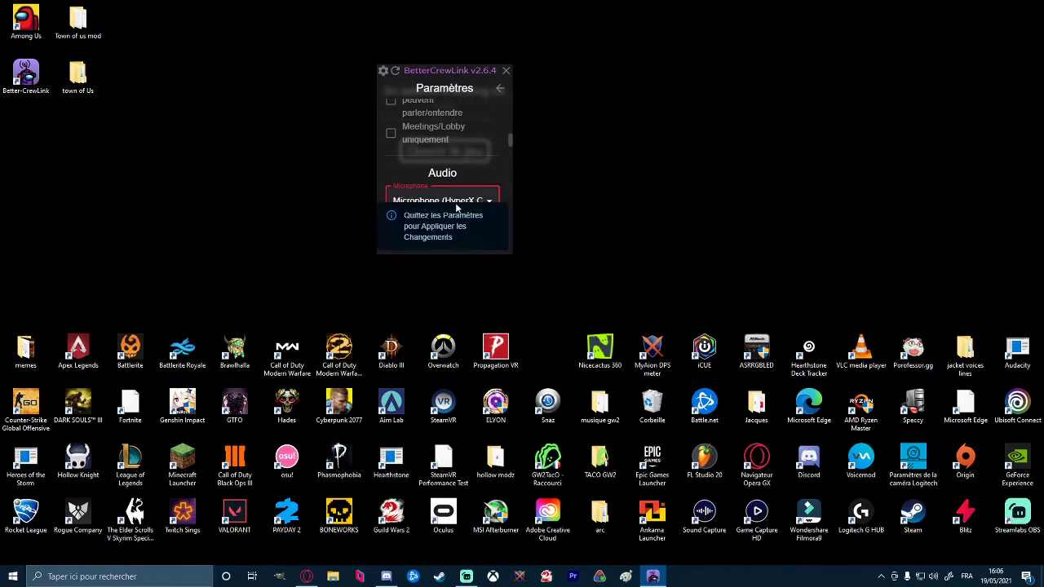
Examine BetterCrewLink's audio output devices, voice activation modes, volume and sensitivity sliders, and overlay settings
{"action": "scroll", "coordinate": [456, 204], "scroll_direction": "down", "scroll_amount": 1}
{"action": "scroll", "coordinate": [461, 164], "scroll_direction": "down", "scroll_amount": 1}
{"action": "left_click", "coordinate": [427, 147]}
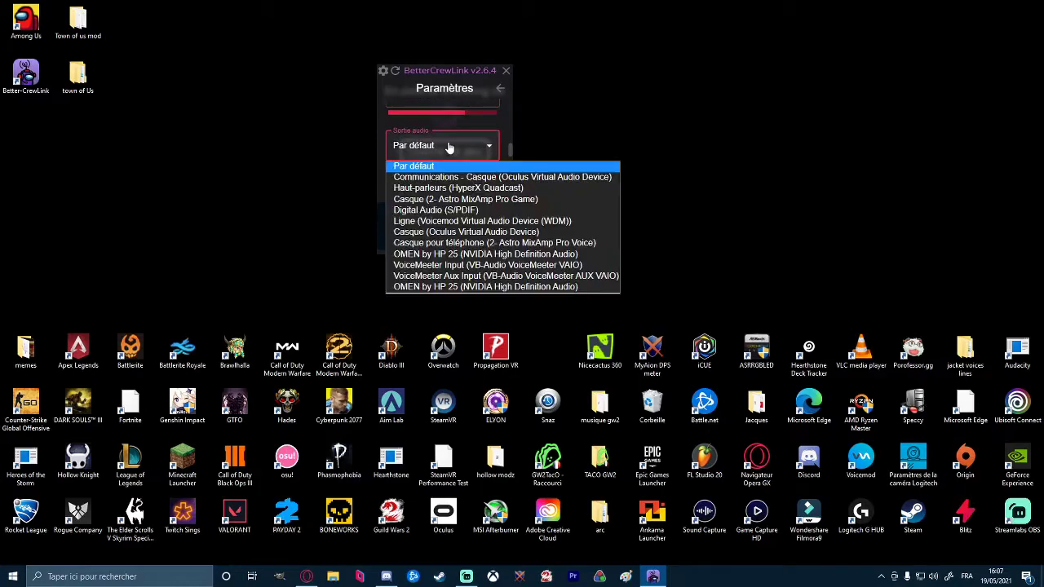
{"action": "left_click", "coordinate": [426, 134]}
{"action": "scroll", "coordinate": [440, 138], "scroll_direction": "down", "scroll_amount": 3}
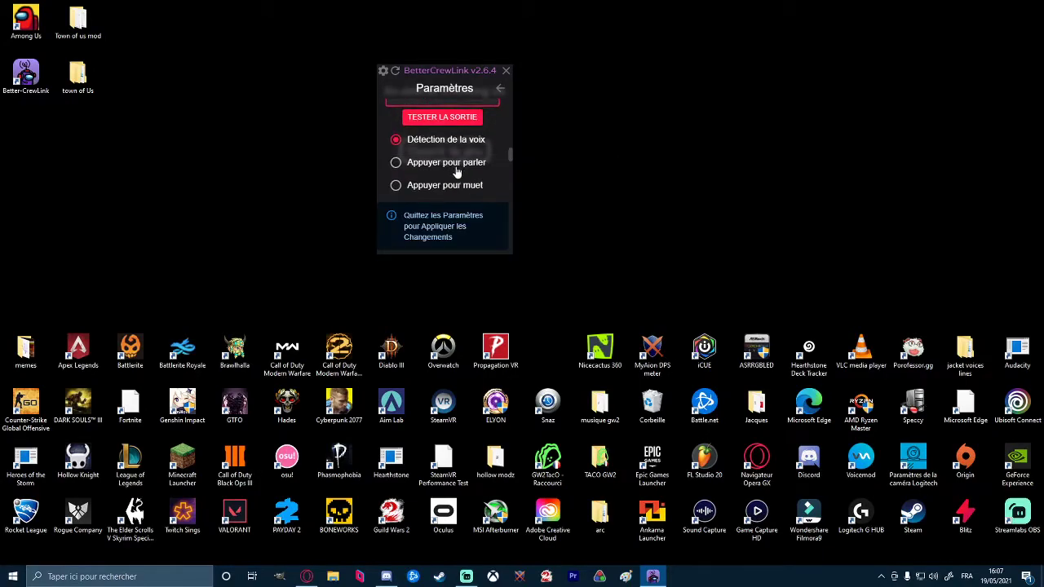
{"action": "scroll", "coordinate": [439, 151], "scroll_direction": "up", "scroll_amount": 1}
{"action": "scroll", "coordinate": [459, 178], "scroll_direction": "down", "scroll_amount": 2}
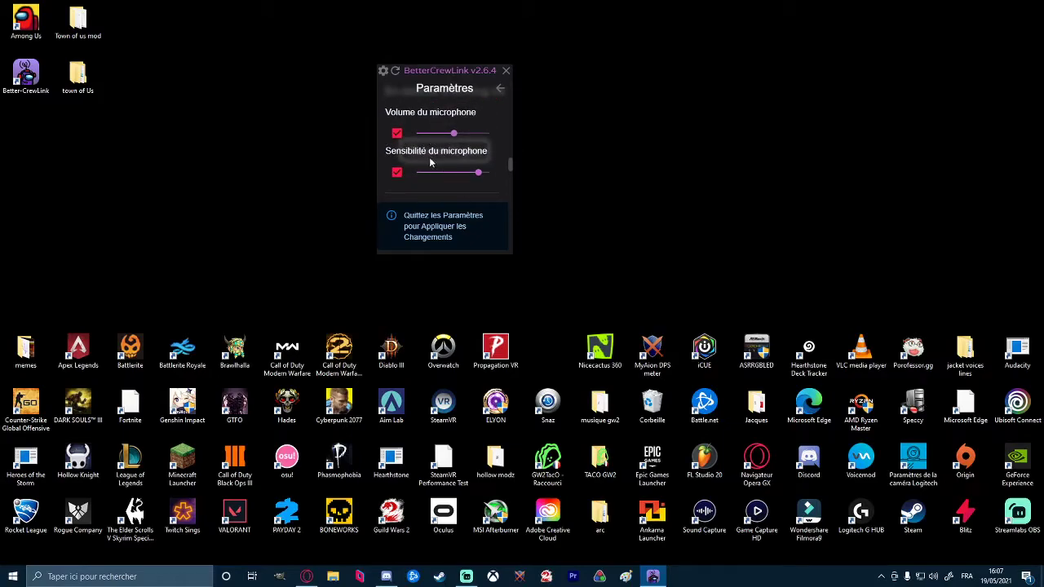
{"action": "scroll", "coordinate": [424, 155], "scroll_direction": "down", "scroll_amount": 5}
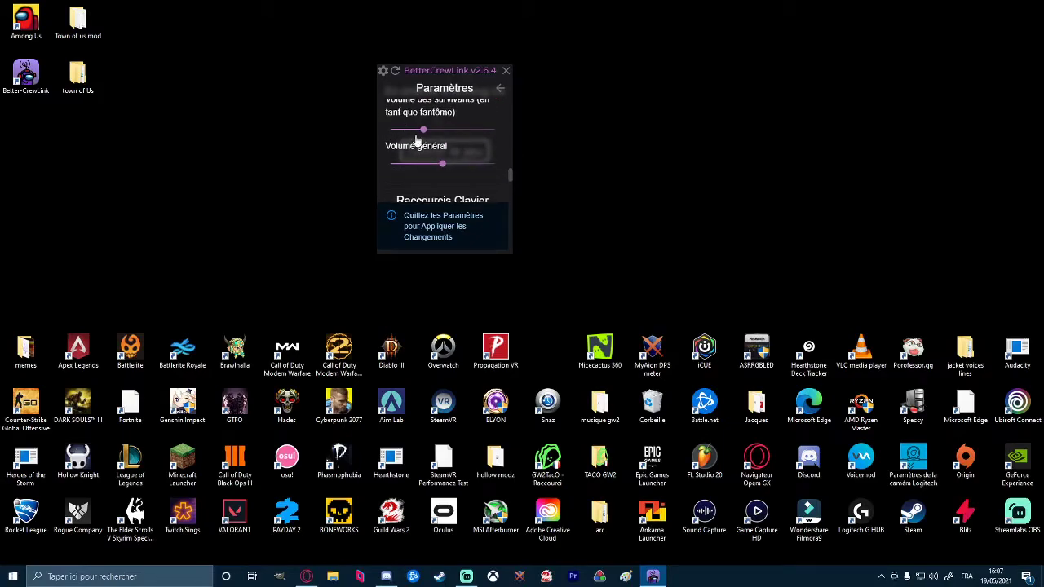
{"action": "scroll", "coordinate": [490, 168], "scroll_direction": "down", "scroll_amount": 1}
{"action": "scroll", "coordinate": [423, 164], "scroll_direction": "down", "scroll_amount": 6}
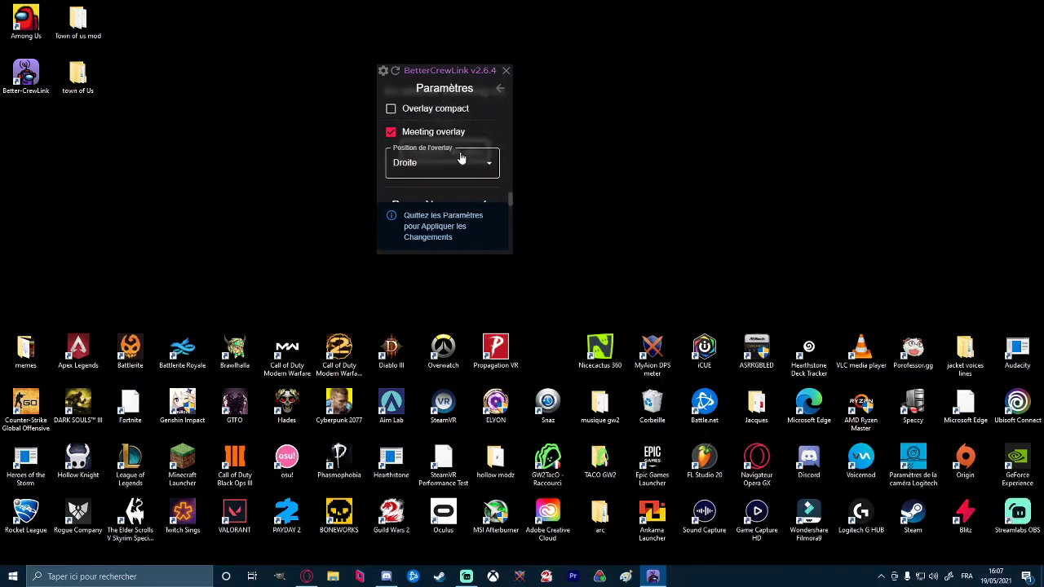
Leave the settings to apply the microphone change and close BetterCrewLink
{"action": "left_click", "coordinate": [383, 72]}
{"action": "left_click_drag", "start_coordinate": [477, 82], "coordinate": [437, 94]}
{"action": "left_click", "coordinate": [468, 83]}
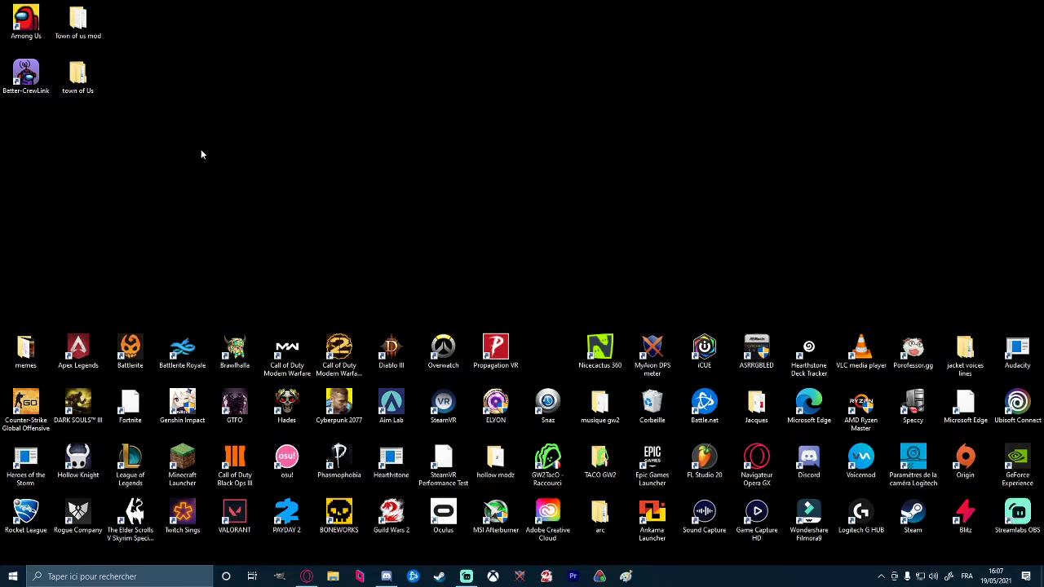
Switch to the Opera browser and go to the Releases table on the slushiegoose/Town-Of-Us GitHub page
{"action": "left_click", "coordinate": [307, 575]}
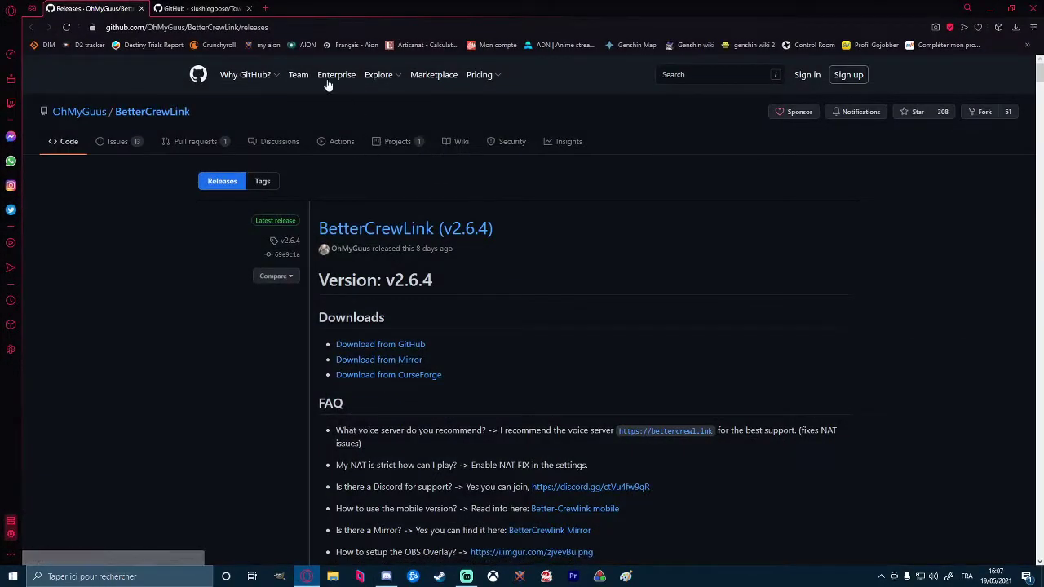
{"action": "left_click", "coordinate": [200, 9]}
{"action": "scroll", "coordinate": [419, 247], "scroll_direction": "down", "scroll_amount": 1}
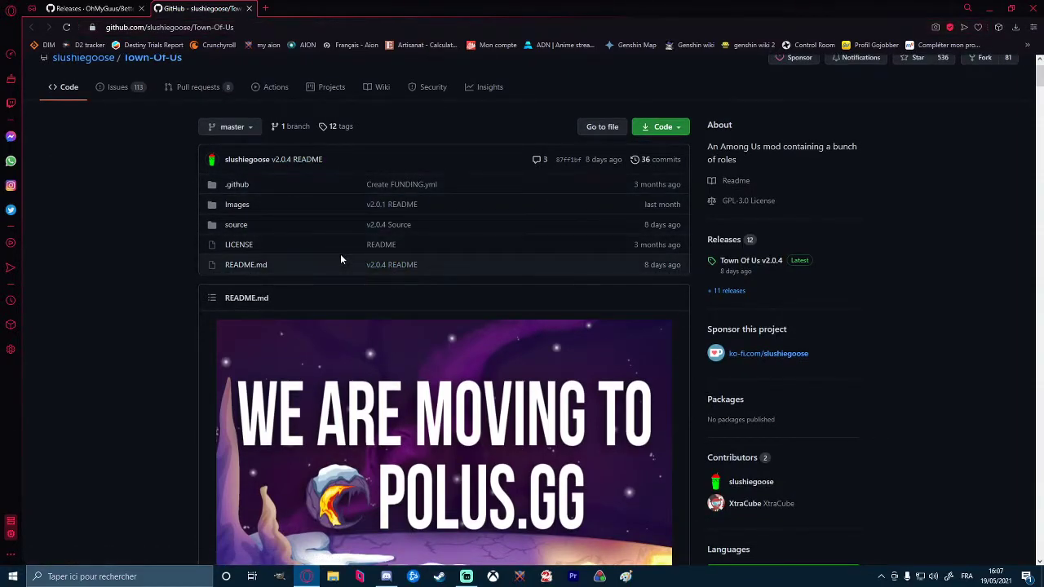
{"action": "scroll", "coordinate": [308, 184], "scroll_direction": "down", "scroll_amount": 2}
{"action": "scroll", "coordinate": [251, 175], "scroll_direction": "up", "scroll_amount": 3}
{"action": "scroll", "coordinate": [404, 297], "scroll_direction": "down", "scroll_amount": 15}
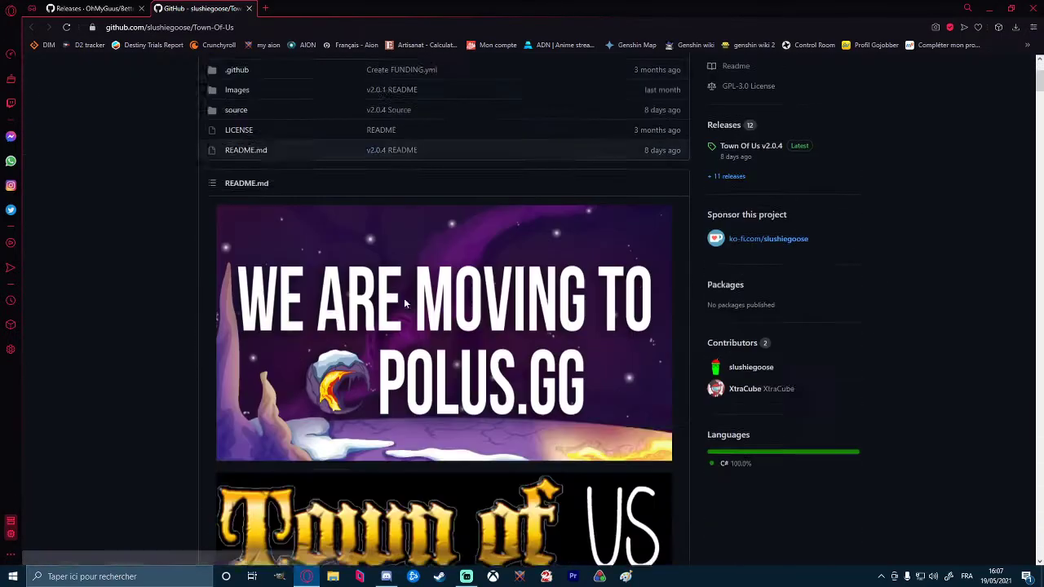
{"action": "scroll", "coordinate": [401, 244], "scroll_direction": "down", "scroll_amount": 2}
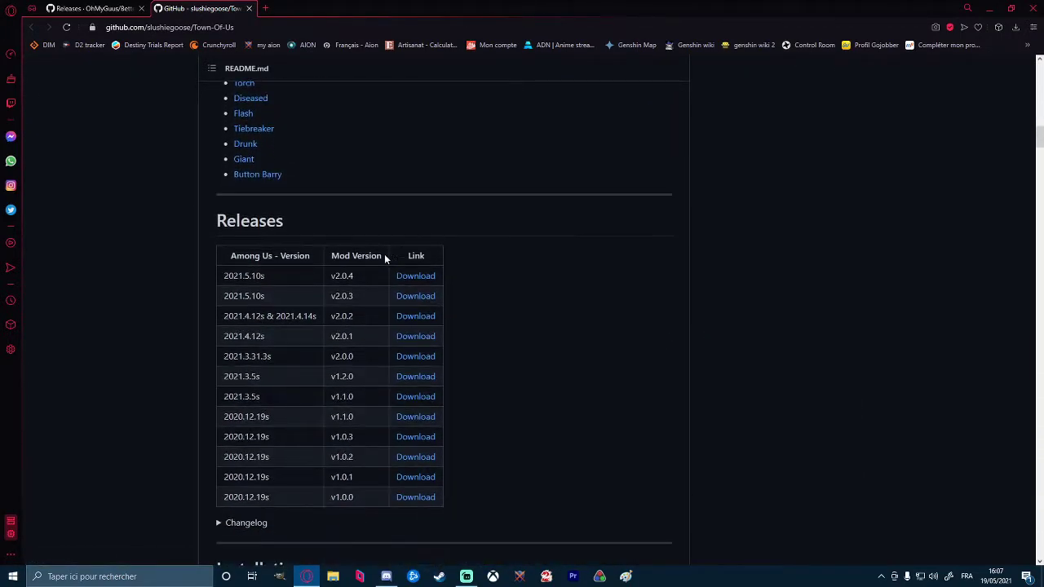
Download Town Of Us mod version v2.0.4 for Among Us 2021.5.10s from the Releases table
{"action": "left_click_drag", "start_coordinate": [210, 222], "coordinate": [315, 226]}
{"action": "left_click", "coordinate": [405, 336]}
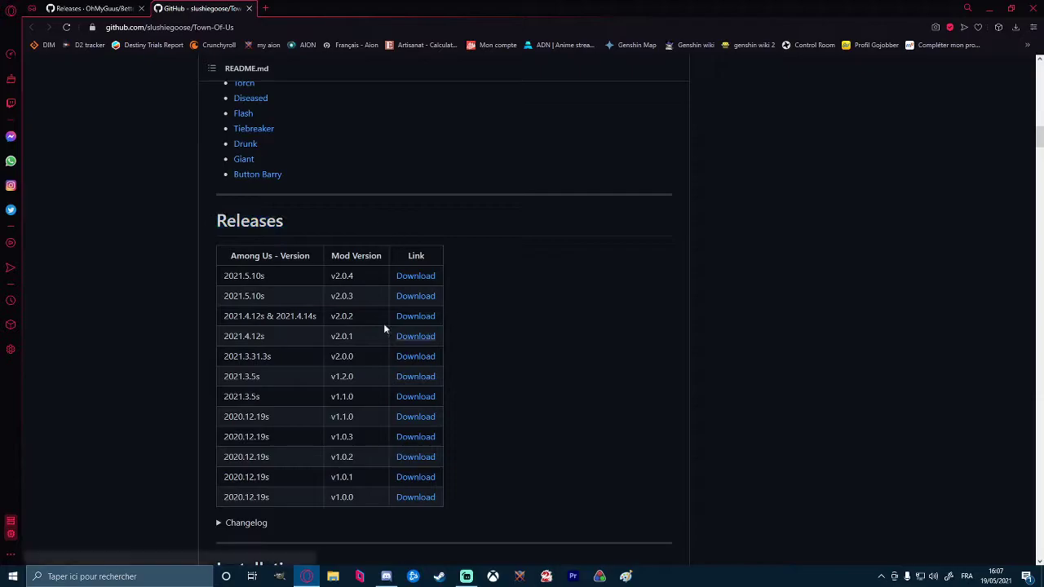
{"action": "left_click_drag", "start_coordinate": [322, 276], "coordinate": [369, 272]}
{"action": "double_click", "coordinate": [341, 275]}
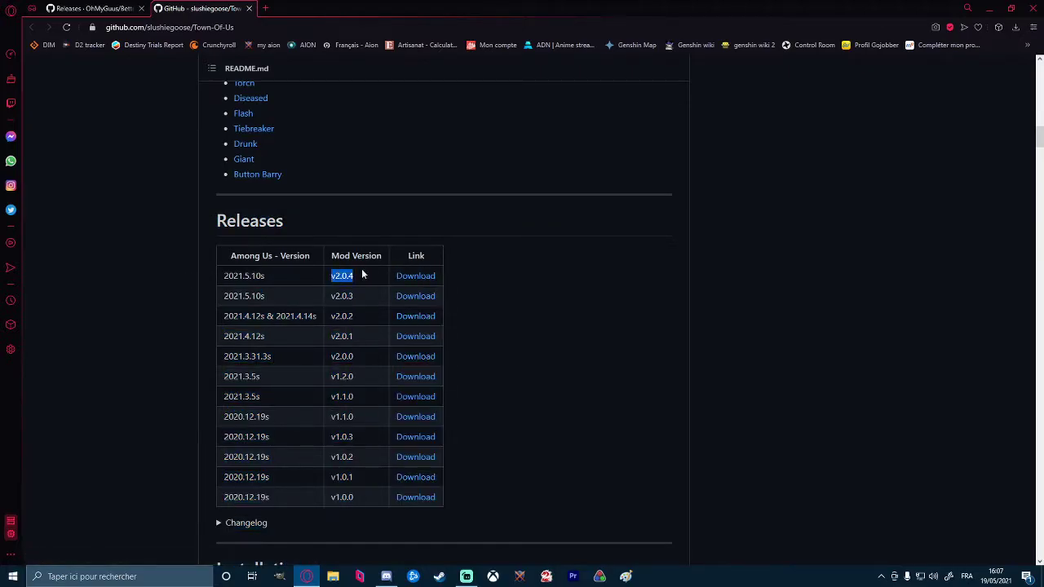
{"action": "left_click", "coordinate": [415, 276]}
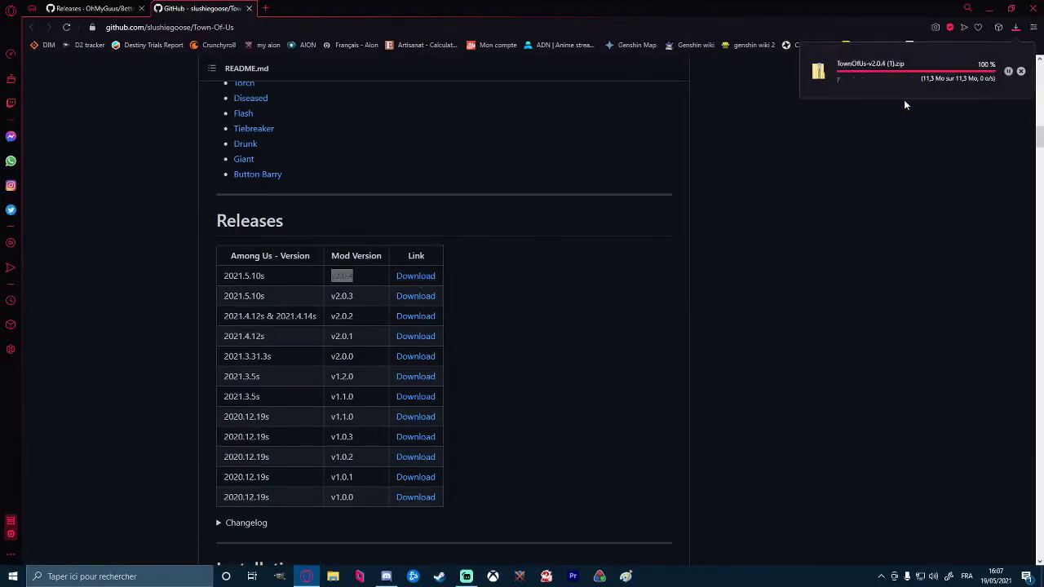
Open the downloaded TownOfUs-v2.0.4 (1).zip archive, and minimize both the browser and the archive window
{"action": "left_click", "coordinate": [818, 73]}
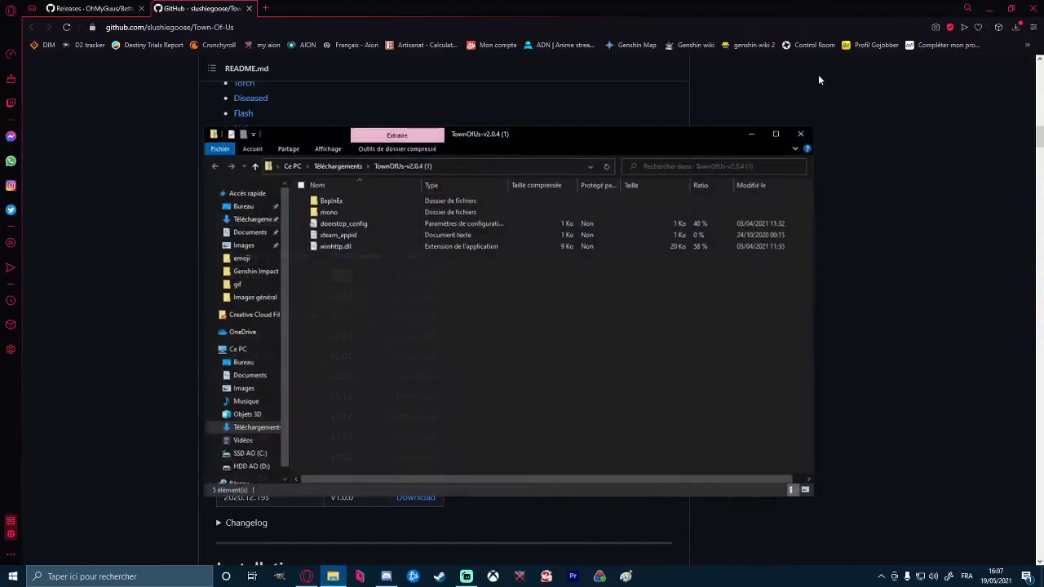
{"action": "left_click_drag", "start_coordinate": [523, 135], "coordinate": [697, 132]}
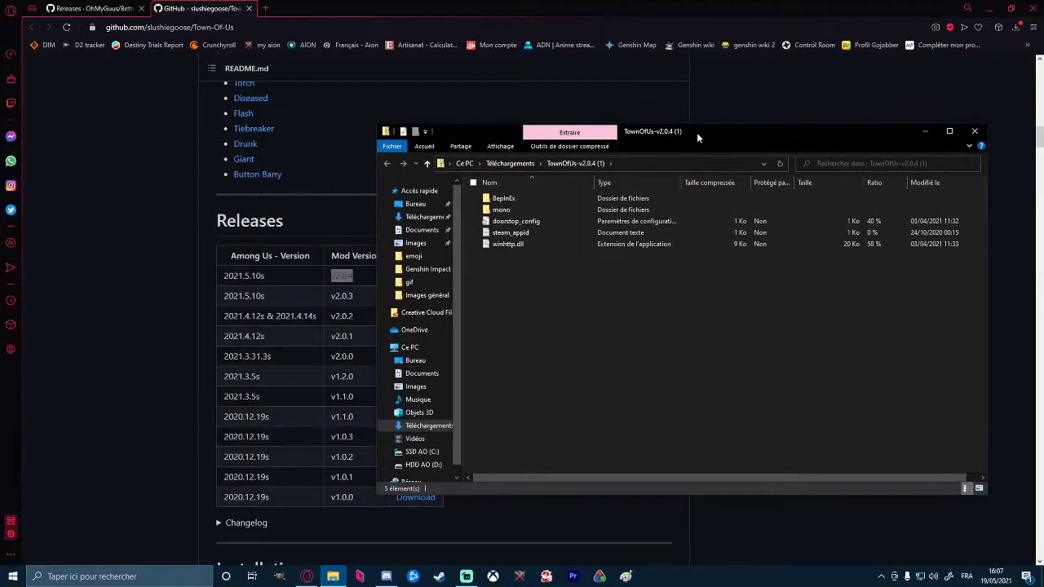
{"action": "left_click", "coordinate": [987, 7]}
{"action": "left_click_drag", "start_coordinate": [523, 290], "coordinate": [530, 194]}
{"action": "left_click", "coordinate": [628, 335]}
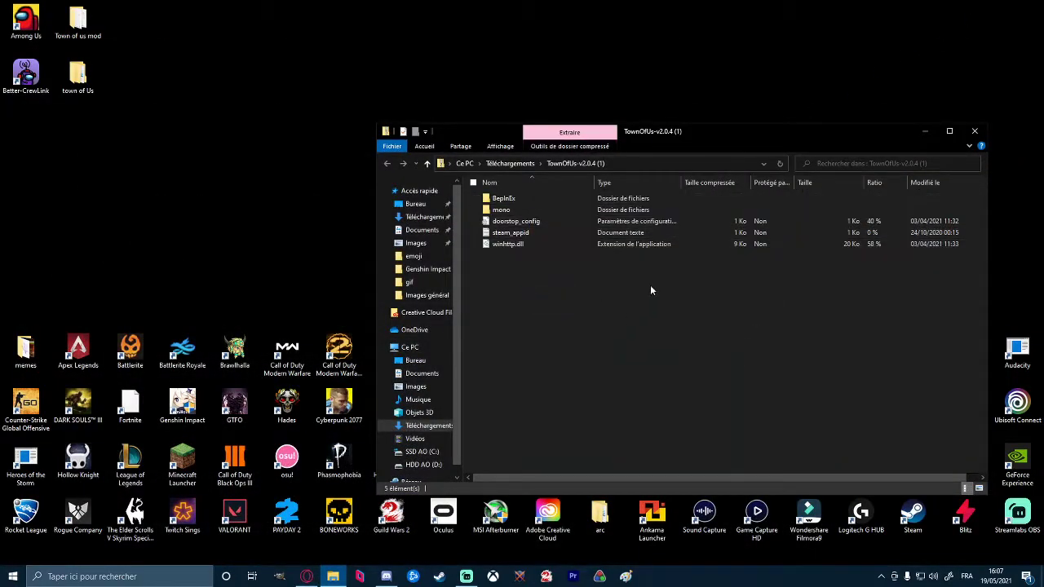
{"action": "left_click", "coordinate": [925, 131]}
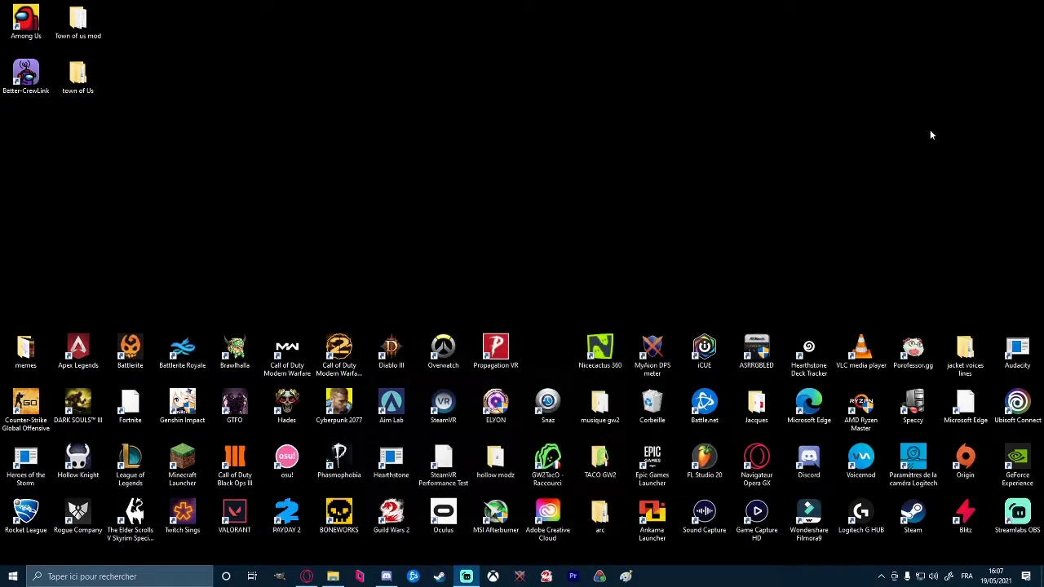
Switch to Steam and open the properties of Among Us from the game library
{"action": "left_click", "coordinate": [438, 577]}
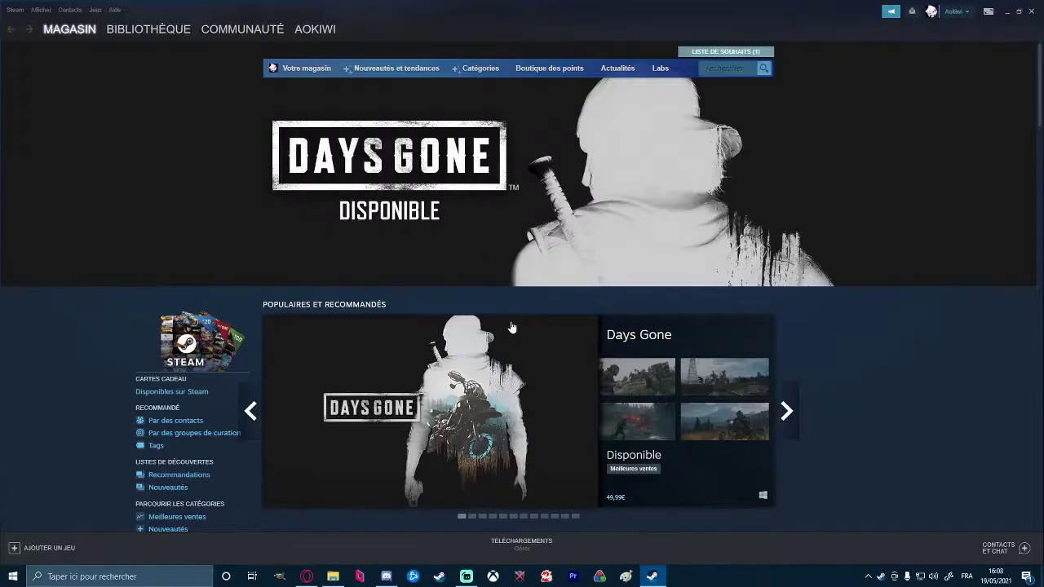
{"action": "left_click", "coordinate": [149, 29]}
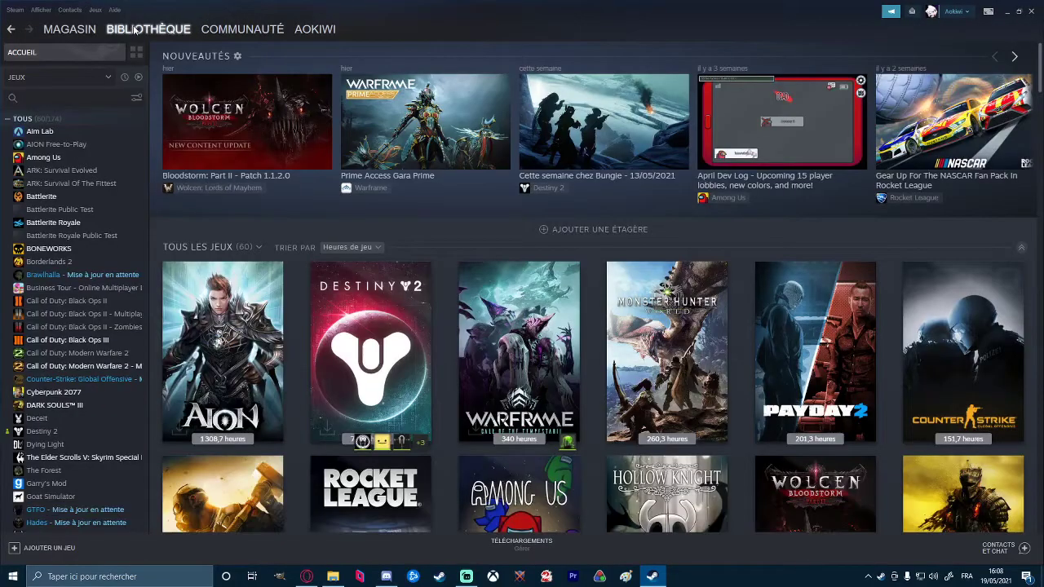
{"action": "right_click", "coordinate": [56, 159]}
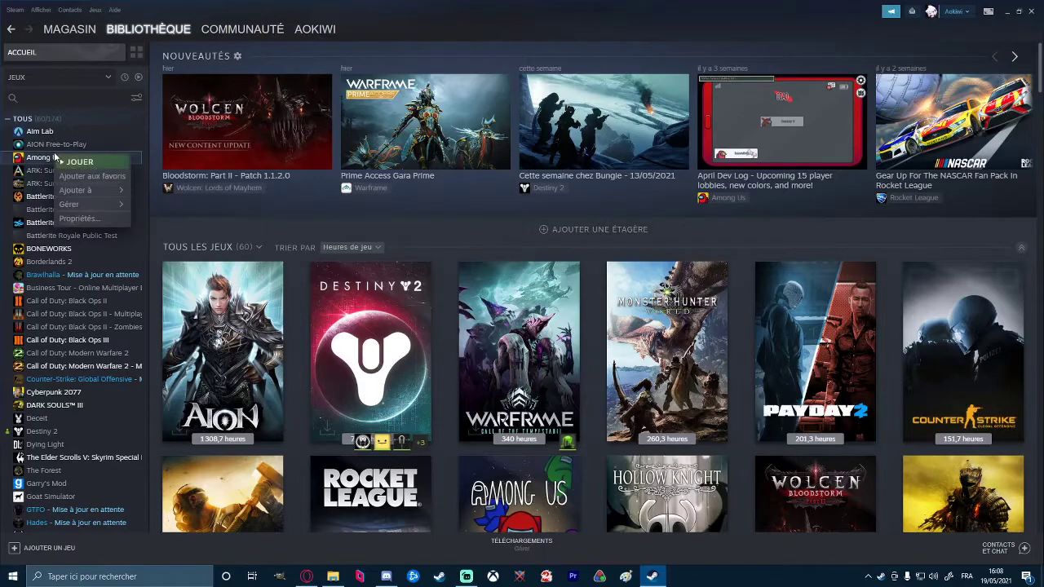
{"action": "left_click", "coordinate": [91, 219]}
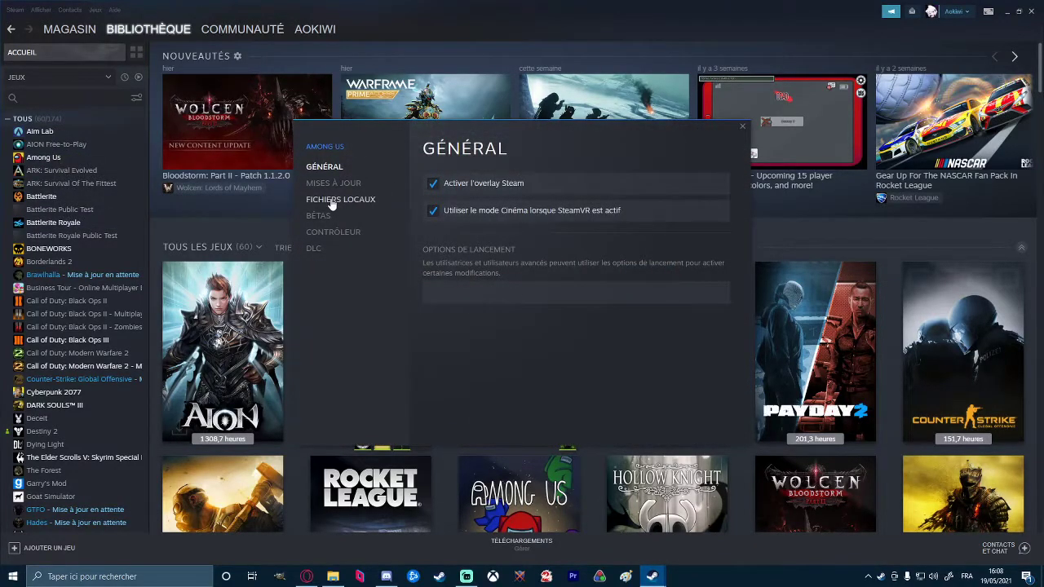
Browse the local files of Among Us from its Steam properties and copy the Among Us folder from the parent common folder
{"action": "left_click", "coordinate": [332, 200]}
{"action": "left_click", "coordinate": [664, 184]}
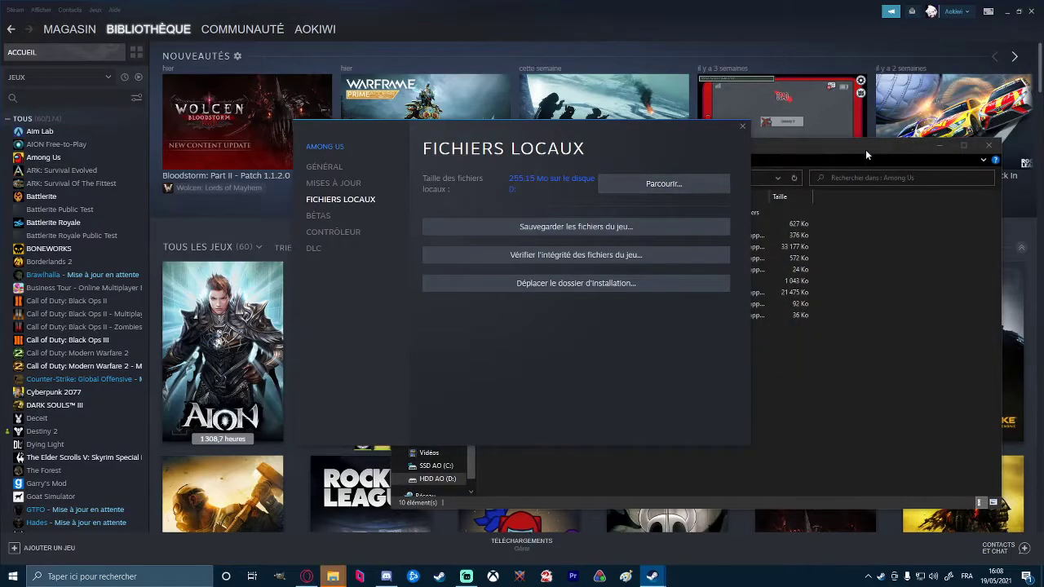
{"action": "left_click_drag", "start_coordinate": [865, 151], "coordinate": [708, 118]}
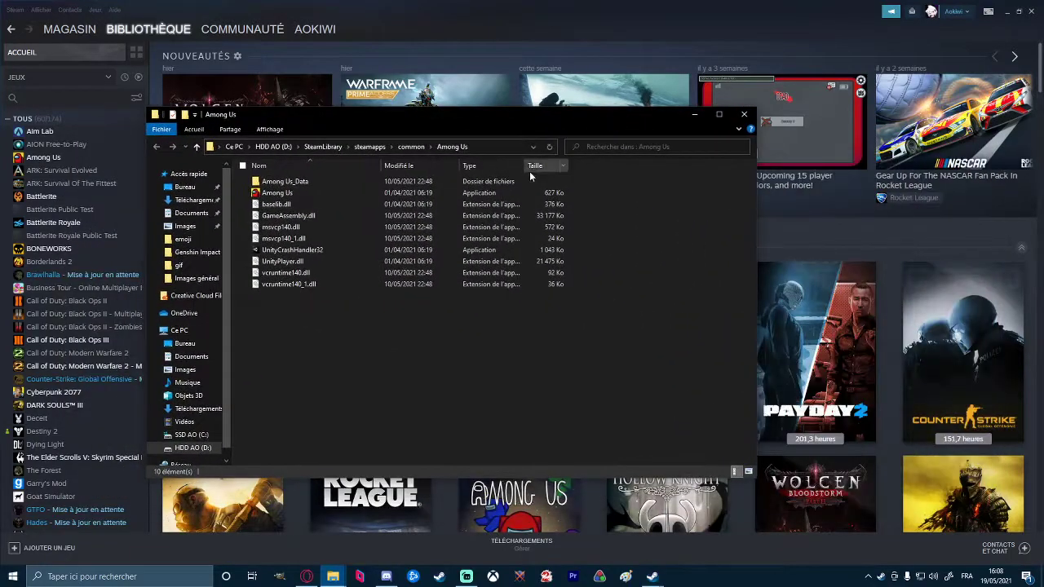
{"action": "left_click", "coordinate": [413, 147]}
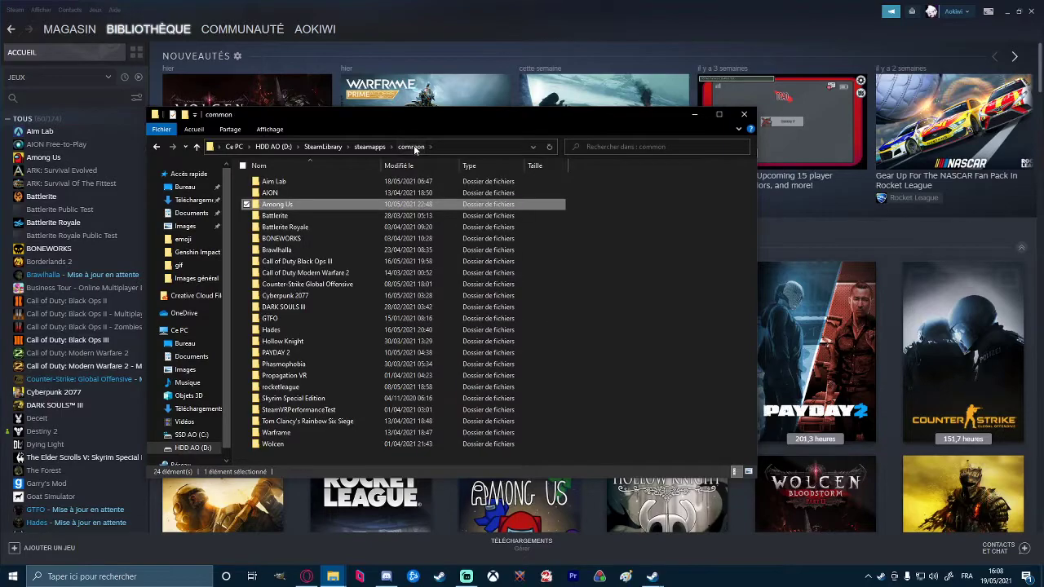
{"action": "right_click", "coordinate": [287, 209]}
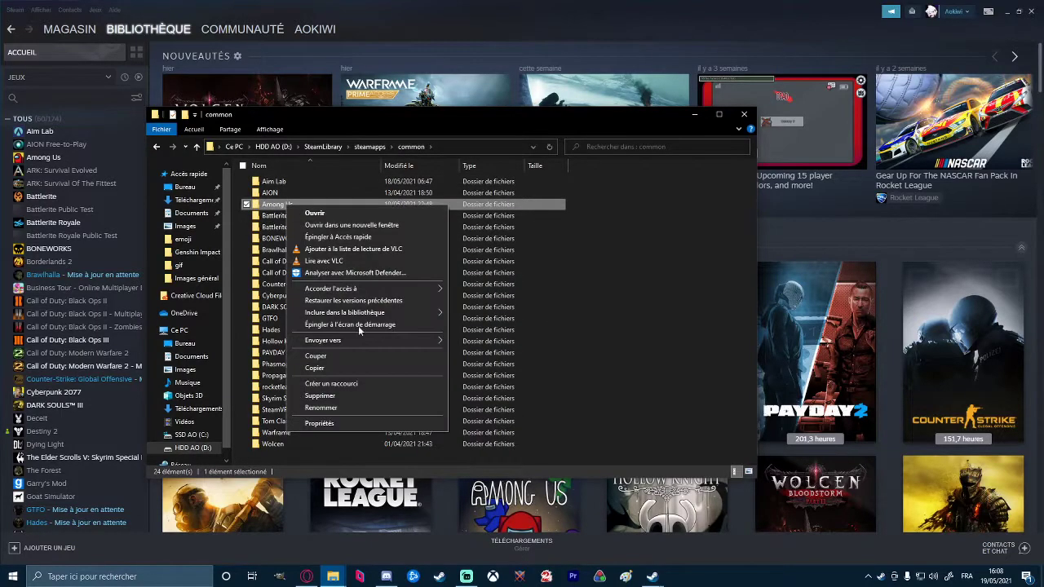
{"action": "left_click", "coordinate": [315, 368]}
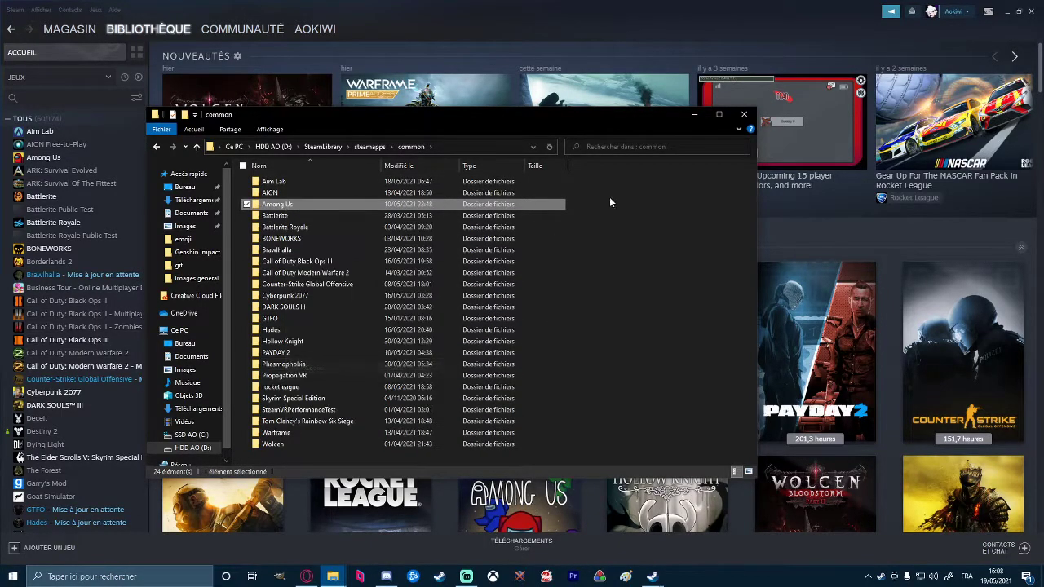
Clear the Steam library and folder windows, paste the copied Among Us folder onto the desktop, and close the game's properties
{"action": "left_click", "coordinate": [1005, 13]}
{"action": "left_click", "coordinate": [744, 115]}
{"action": "right_click", "coordinate": [560, 108]}
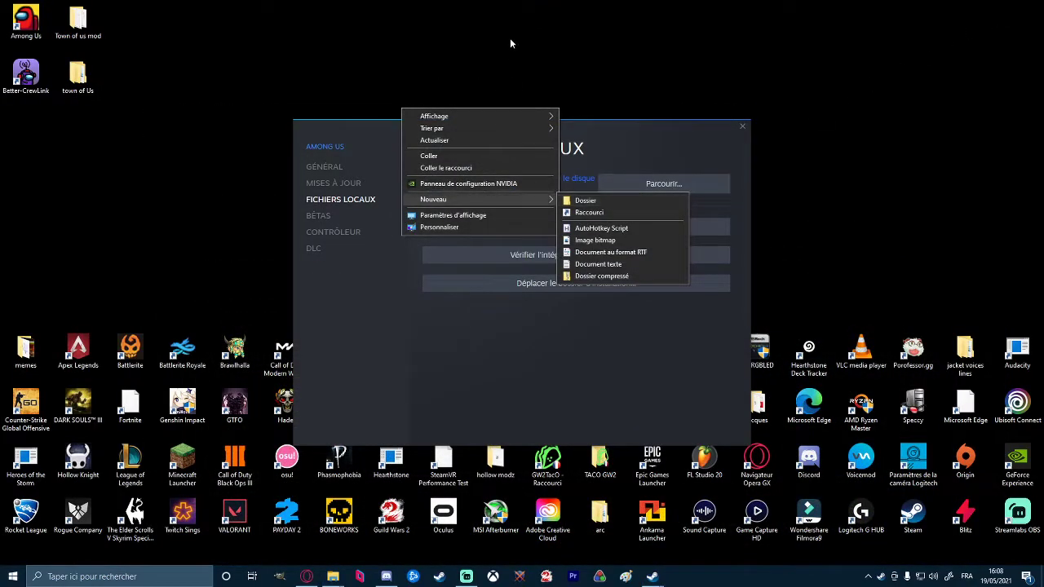
{"action": "left_click", "coordinate": [488, 41]}
{"action": "right_click", "coordinate": [487, 41]}
{"action": "left_click", "coordinate": [538, 82]}
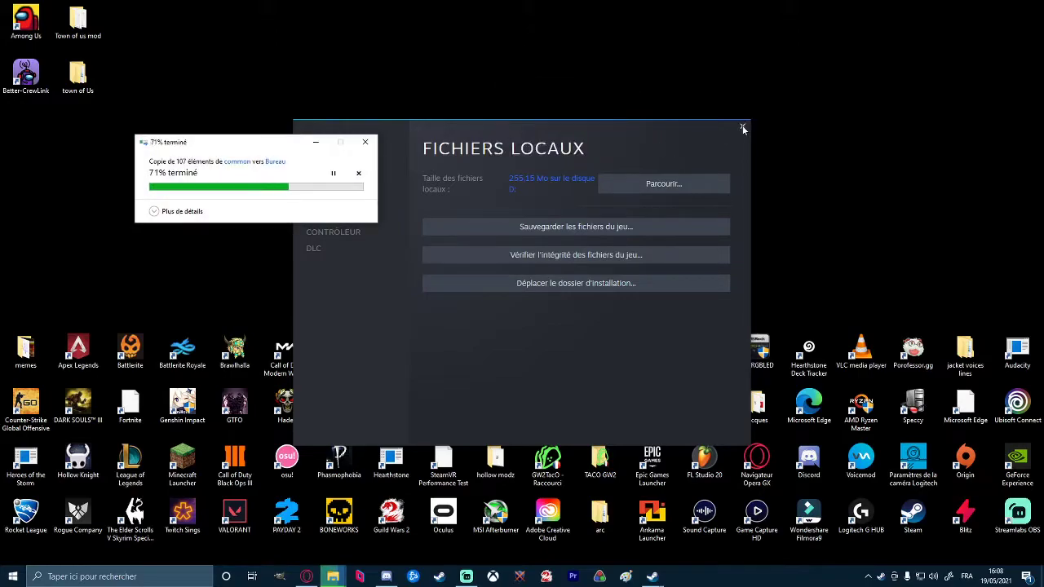
{"action": "left_click", "coordinate": [742, 129]}
Move the pasted Among Us folder to a free spot on the desktop and rename it "Town of us video"
{"action": "left_click_drag", "start_coordinate": [495, 37], "coordinate": [339, 93]}
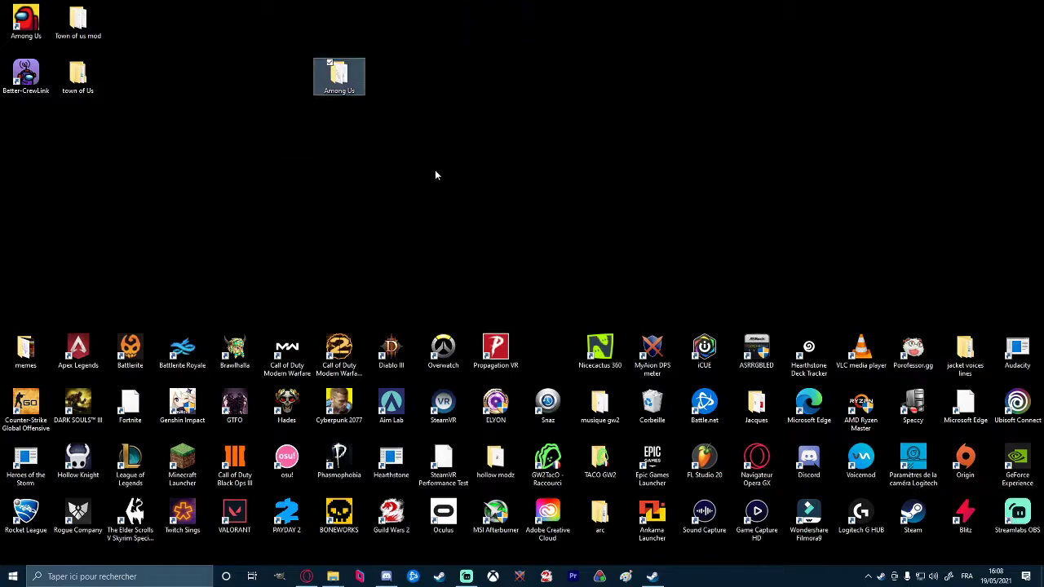
{"action": "right_click", "coordinate": [333, 79]}
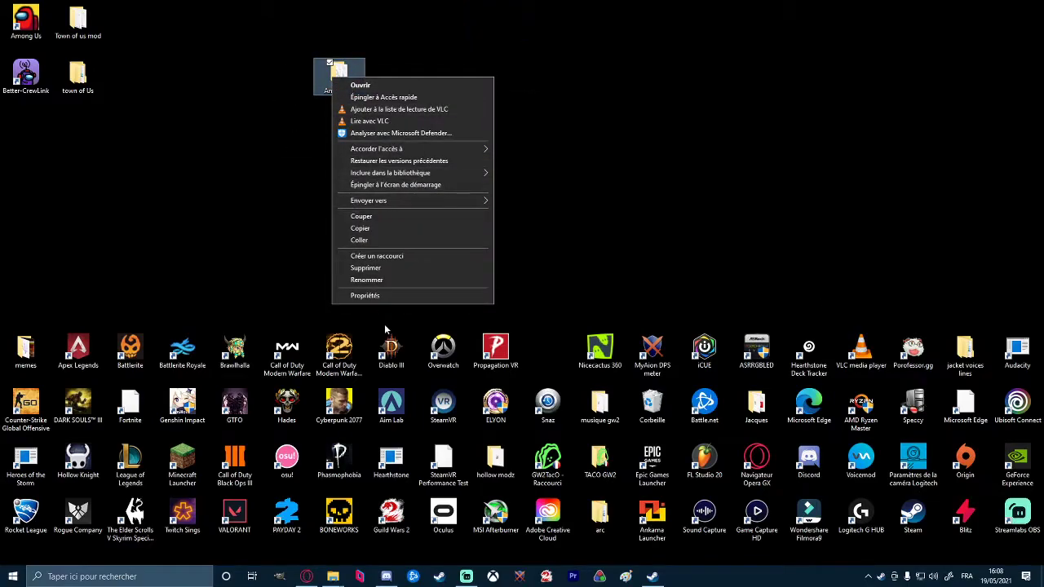
{"action": "left_click", "coordinate": [389, 280]}
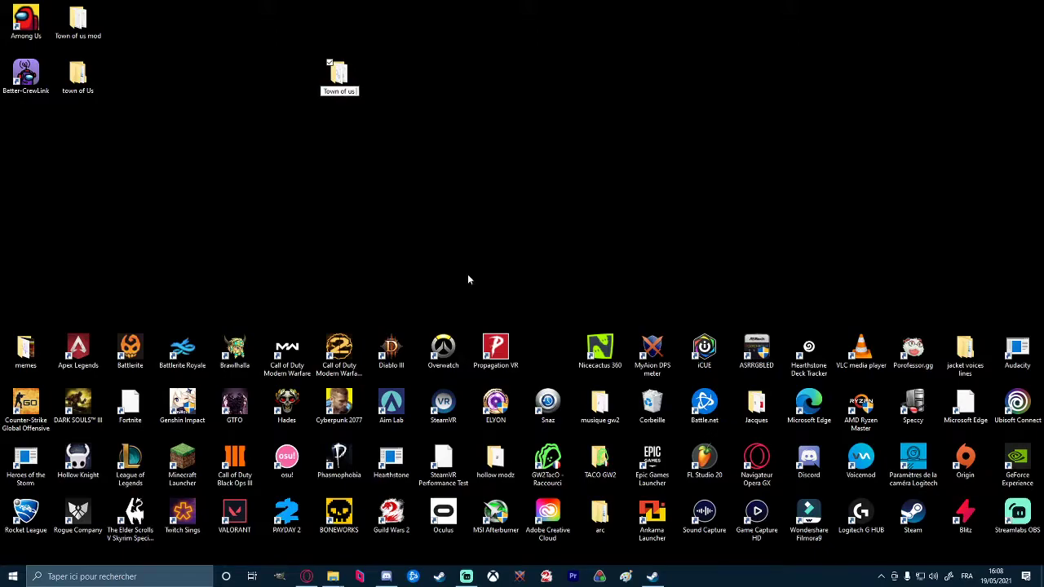
{"action": "key", "text": "Return"}
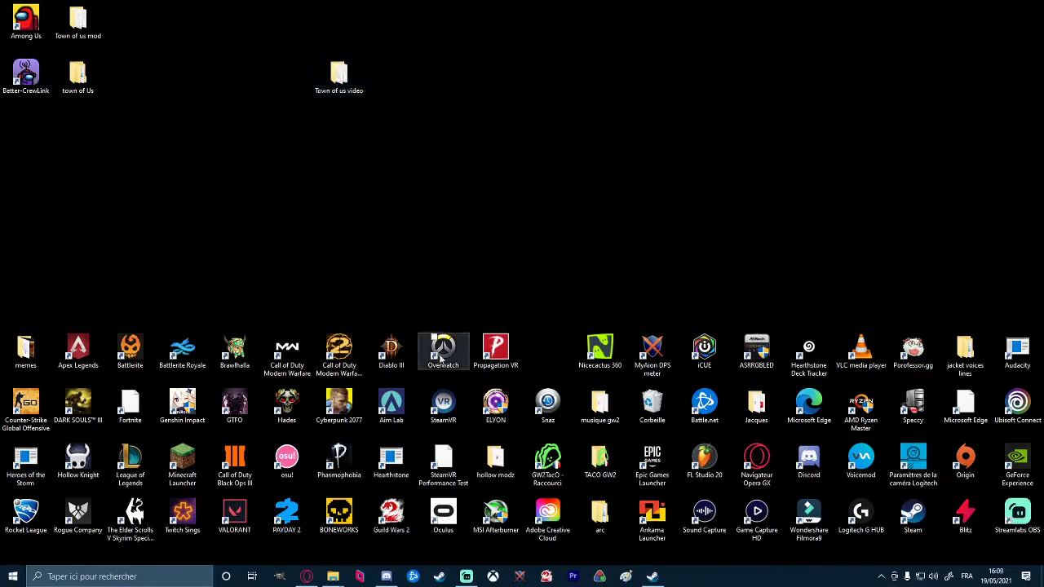
{"action": "left_click_drag", "start_coordinate": [339, 75], "coordinate": [309, 86]}
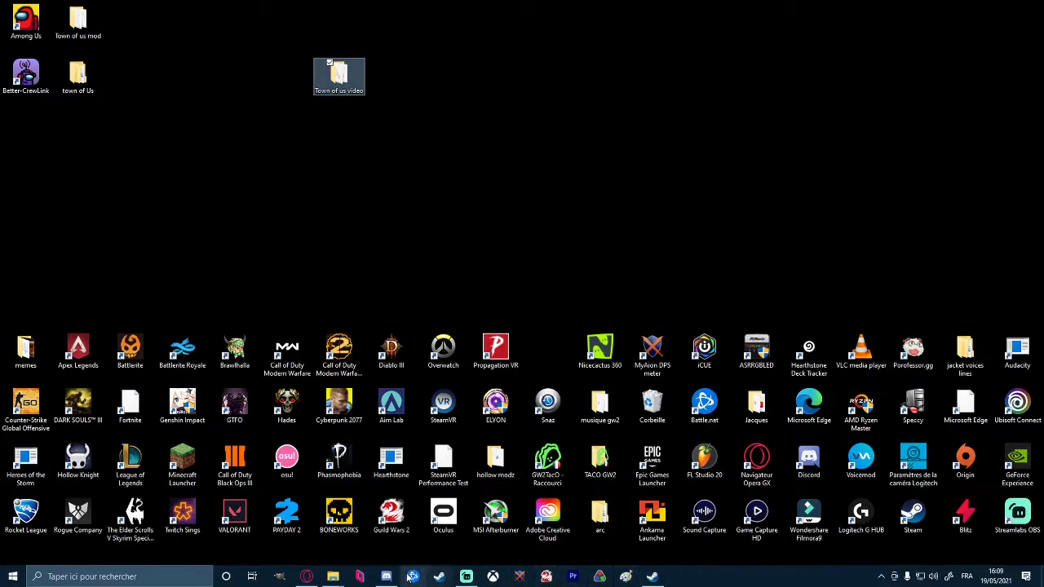
Bring back the TownOfUs-v2.0.4 (1) archive window and copy all of its files and folders
{"action": "left_click", "coordinate": [333, 578]}
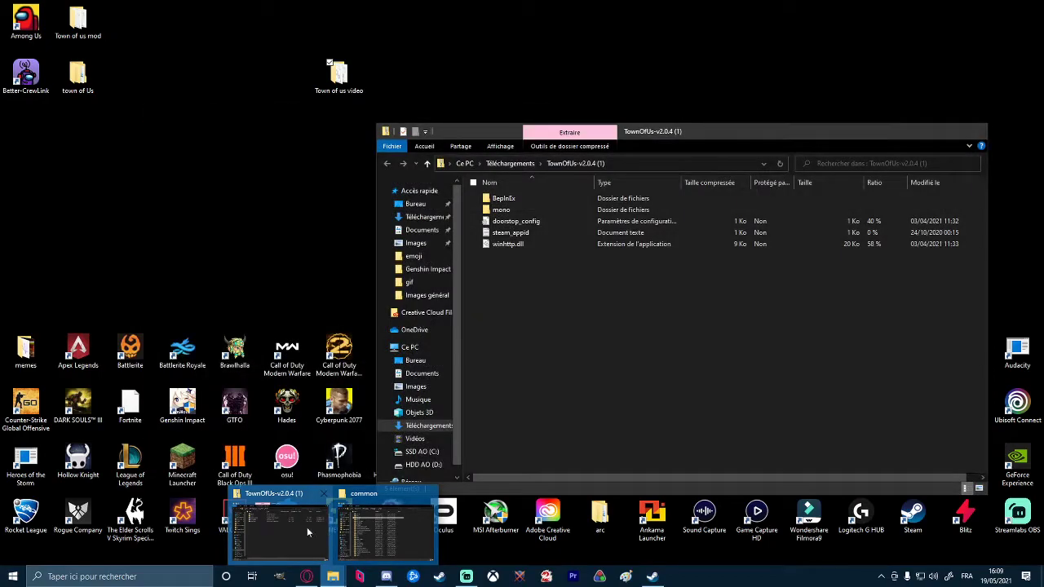
{"action": "left_click", "coordinate": [307, 531]}
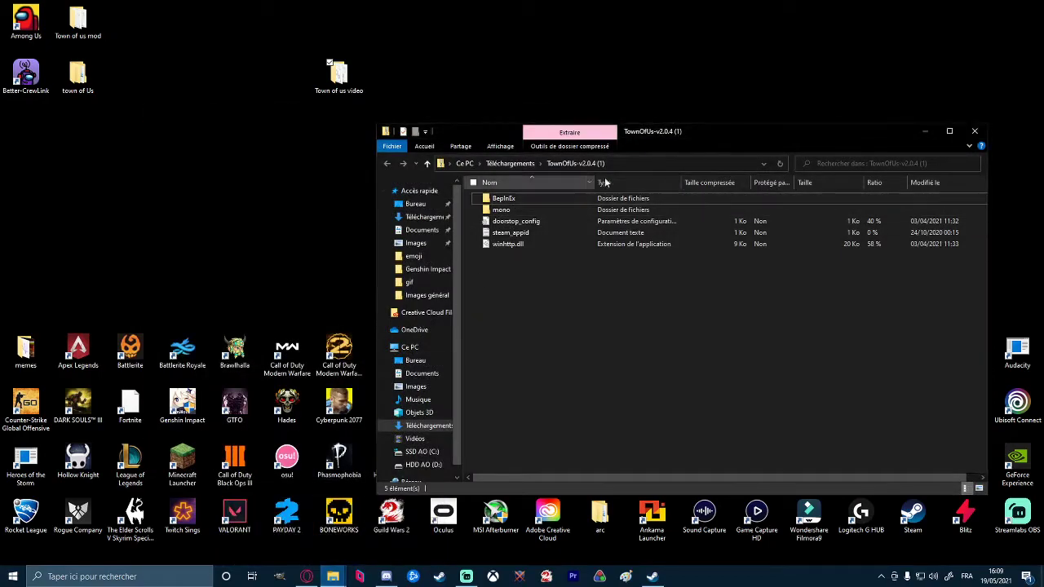
{"action": "left_click_drag", "start_coordinate": [629, 118], "coordinate": [546, 80]}
{"action": "left_click_drag", "start_coordinate": [457, 249], "coordinate": [420, 157]}
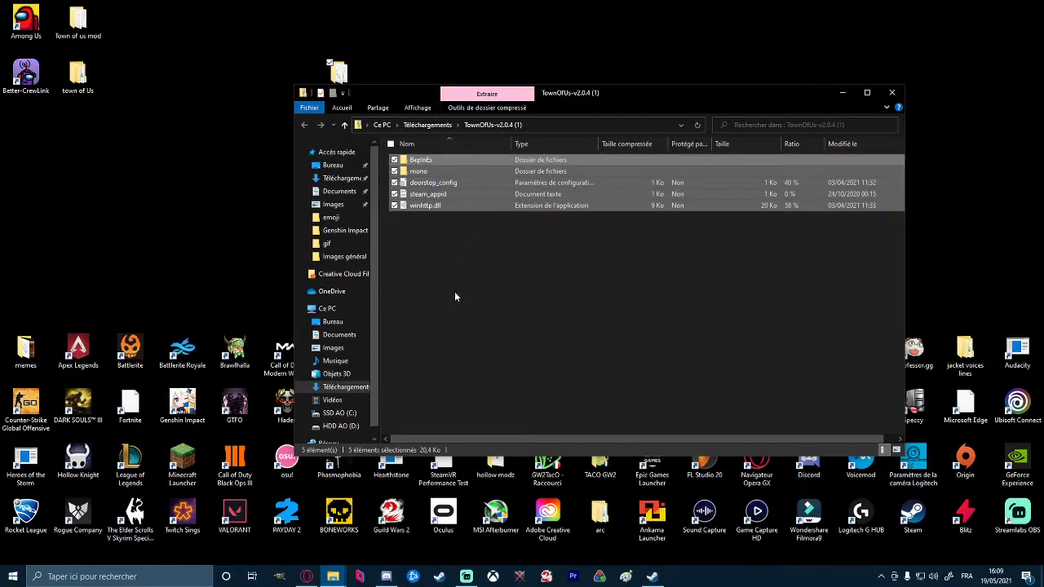
{"action": "right_click", "coordinate": [470, 193]}
{"action": "left_click", "coordinate": [499, 226]}
Open the Town of us video folder on the desktop and paste the copied mod files into it
{"action": "left_click", "coordinate": [336, 75]}
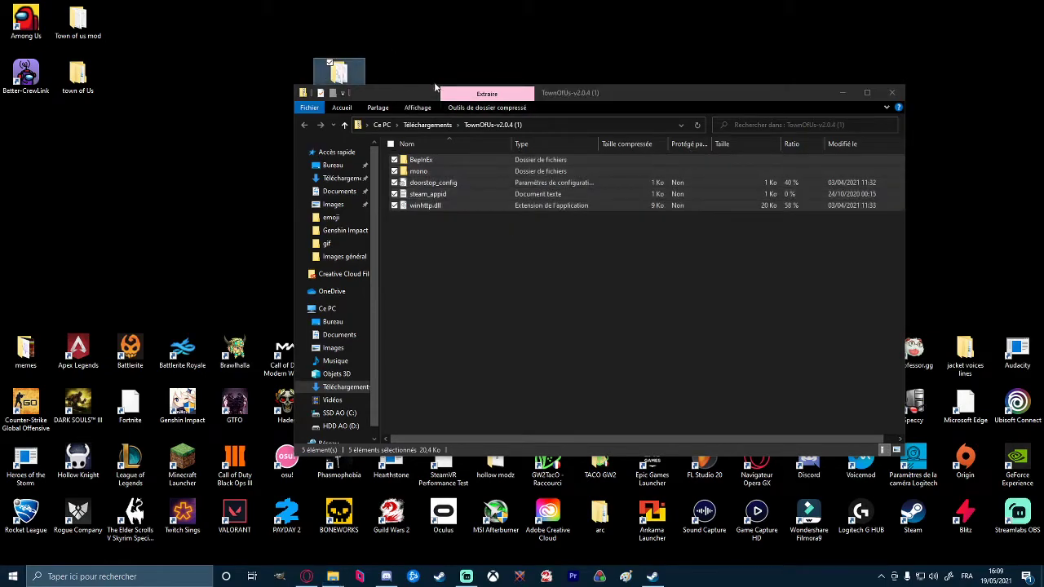
{"action": "double_click", "coordinate": [330, 80]}
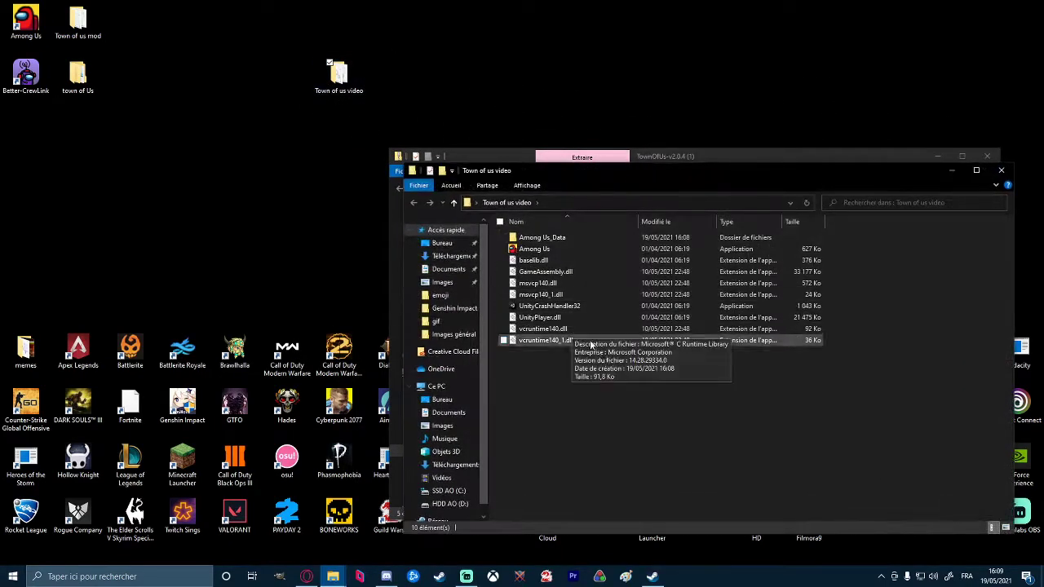
{"action": "right_click", "coordinate": [621, 387]}
{"action": "left_click", "coordinate": [672, 463]}
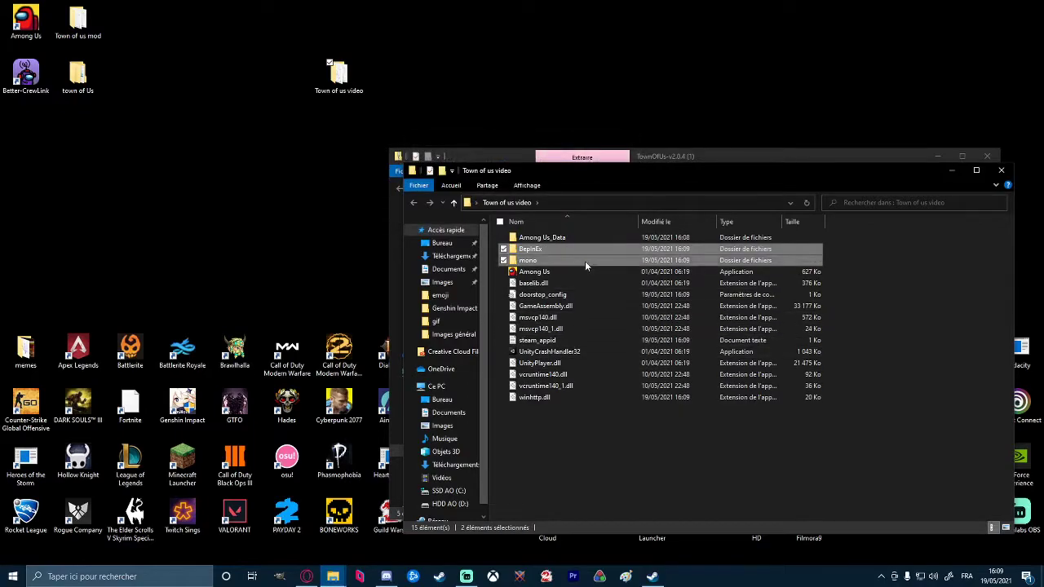
{"action": "left_click", "coordinate": [613, 467]}
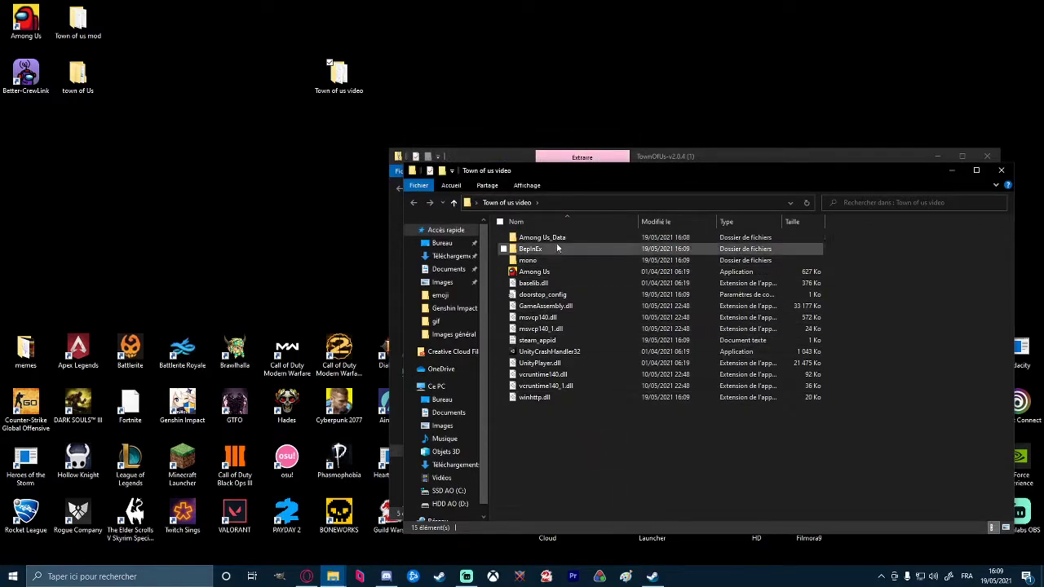
Minimize the TownOfUs-v2.0.4 (1) archive window and close the Town of us video folder window
{"action": "left_click", "coordinate": [698, 153]}
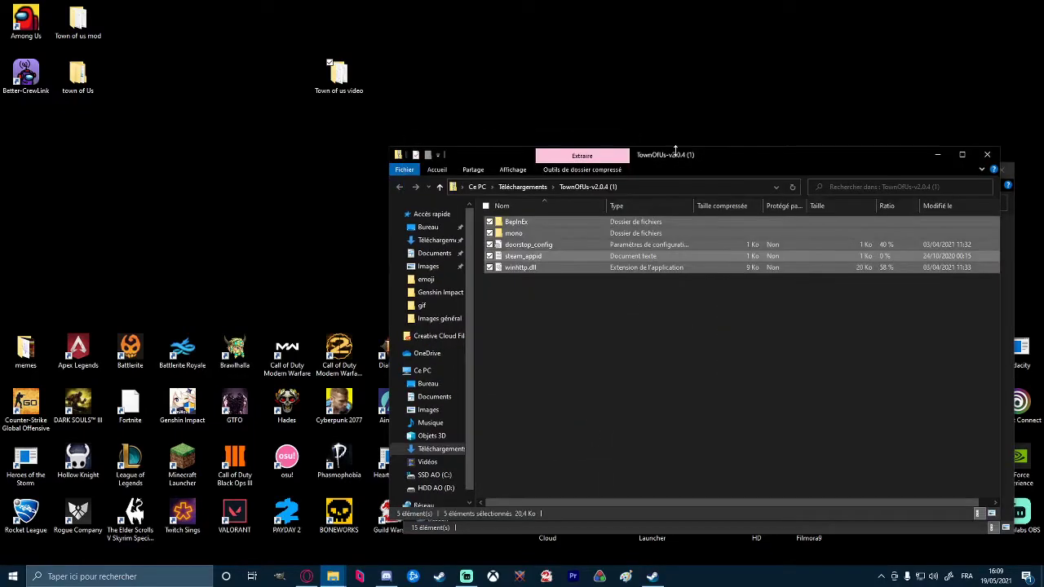
{"action": "left_click_drag", "start_coordinate": [692, 152], "coordinate": [649, 140]}
{"action": "left_click", "coordinate": [929, 143]}
{"action": "left_click_drag", "start_coordinate": [690, 173], "coordinate": [503, 82]}
{"action": "left_click_drag", "start_coordinate": [409, 82], "coordinate": [563, 108]}
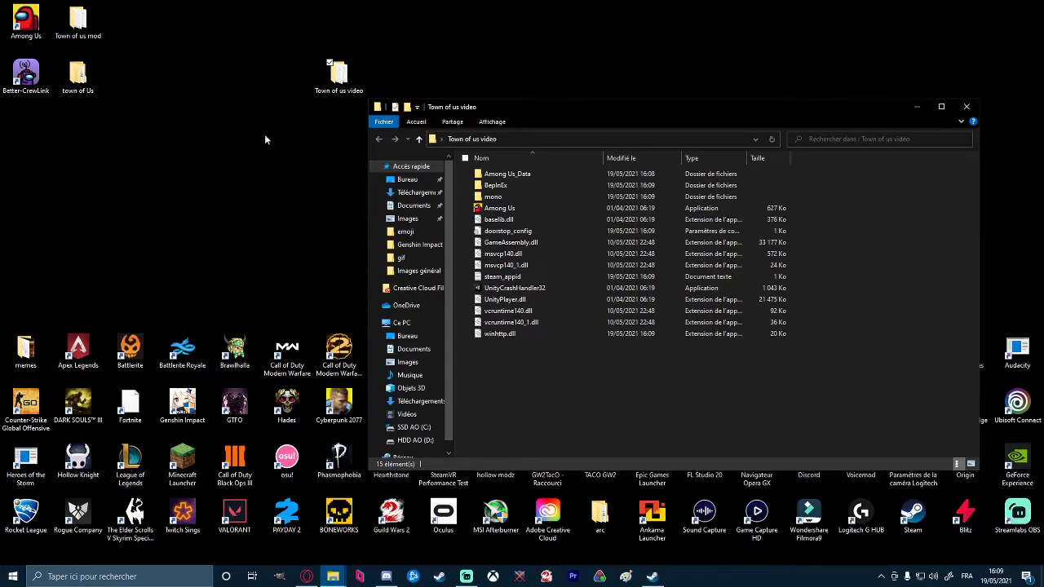
{"action": "left_click_drag", "start_coordinate": [221, 126], "coordinate": [292, 237]}
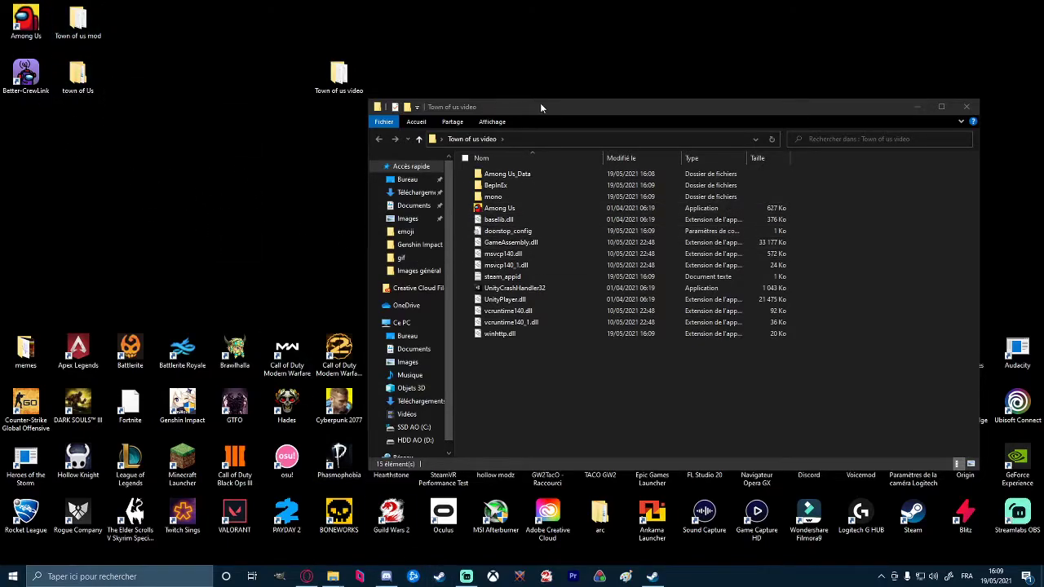
{"action": "left_click_drag", "start_coordinate": [541, 107], "coordinate": [486, 72]}
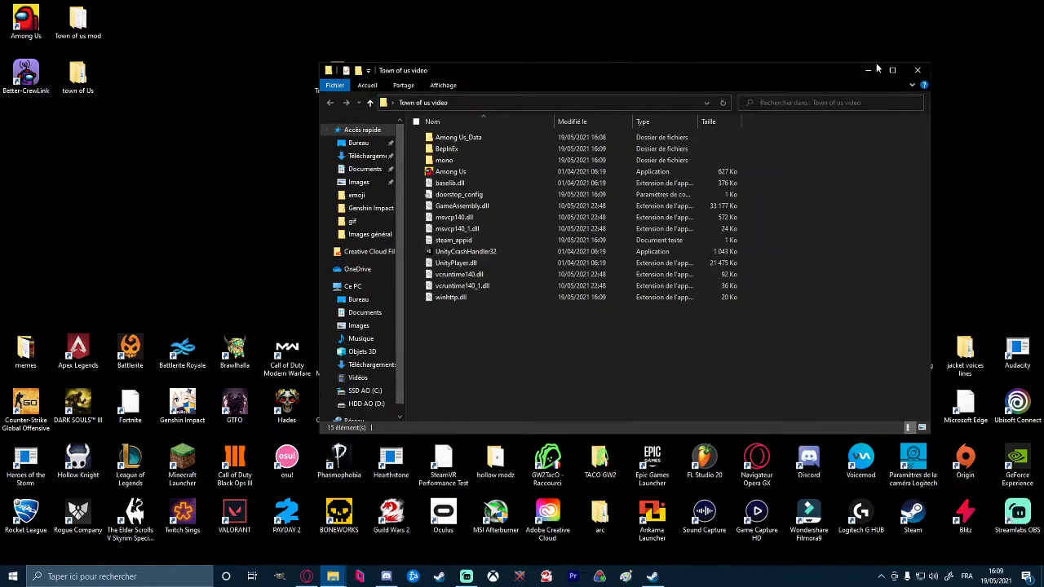
{"action": "left_click", "coordinate": [911, 70]}
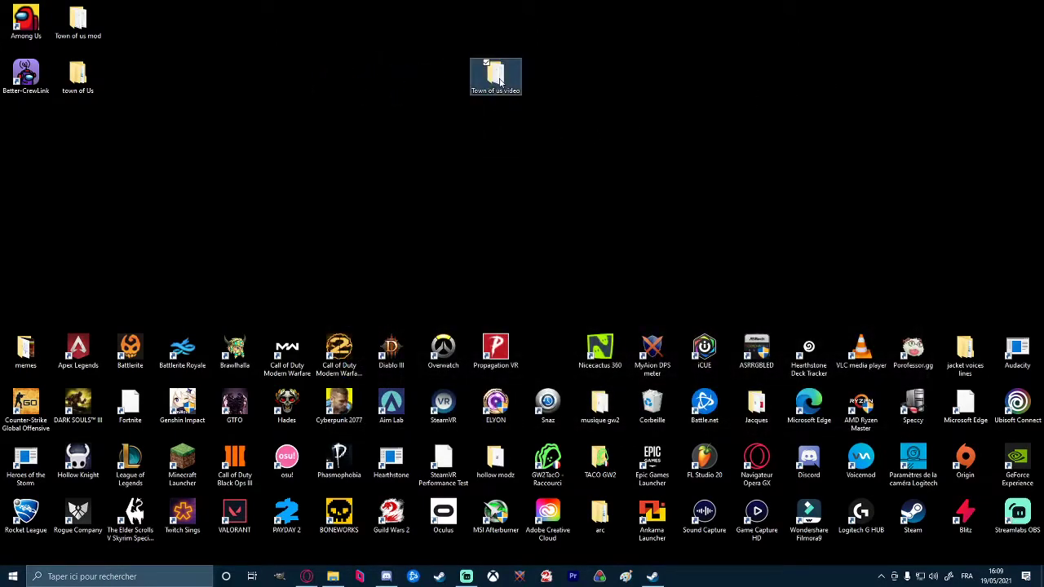
Launch the Among Us application from the Town of us video folder and minimize the folder window
{"action": "double_click", "coordinate": [495, 77]}
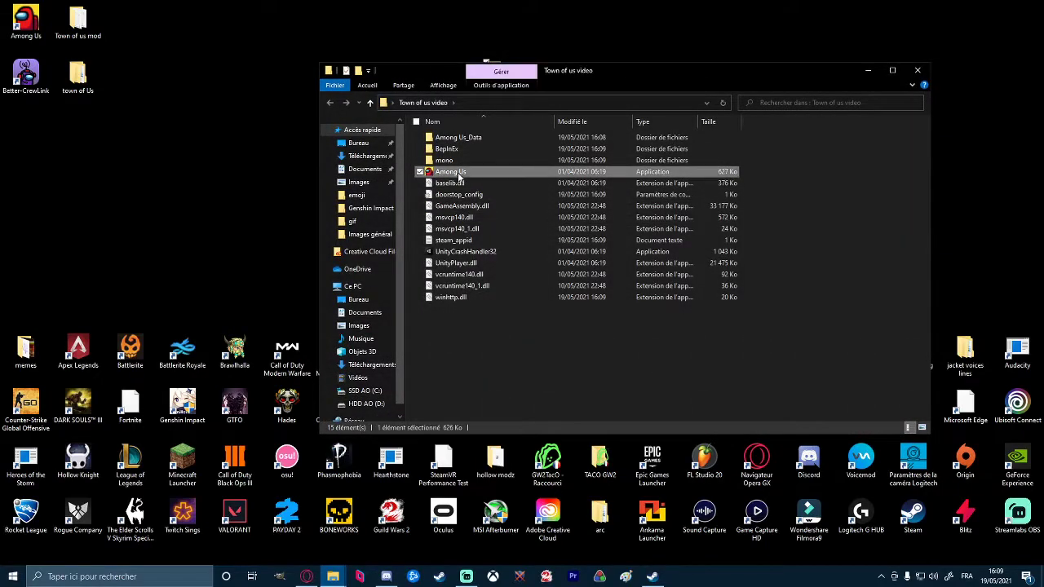
{"action": "left_click", "coordinate": [868, 72]}
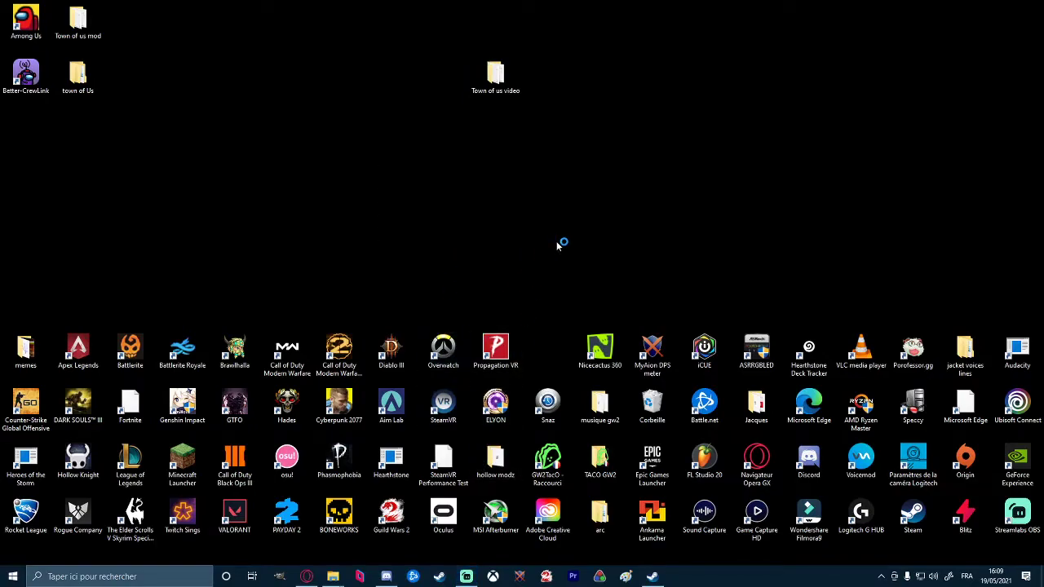
{"action": "left_click_drag", "start_coordinate": [430, 131], "coordinate": [368, 123]}
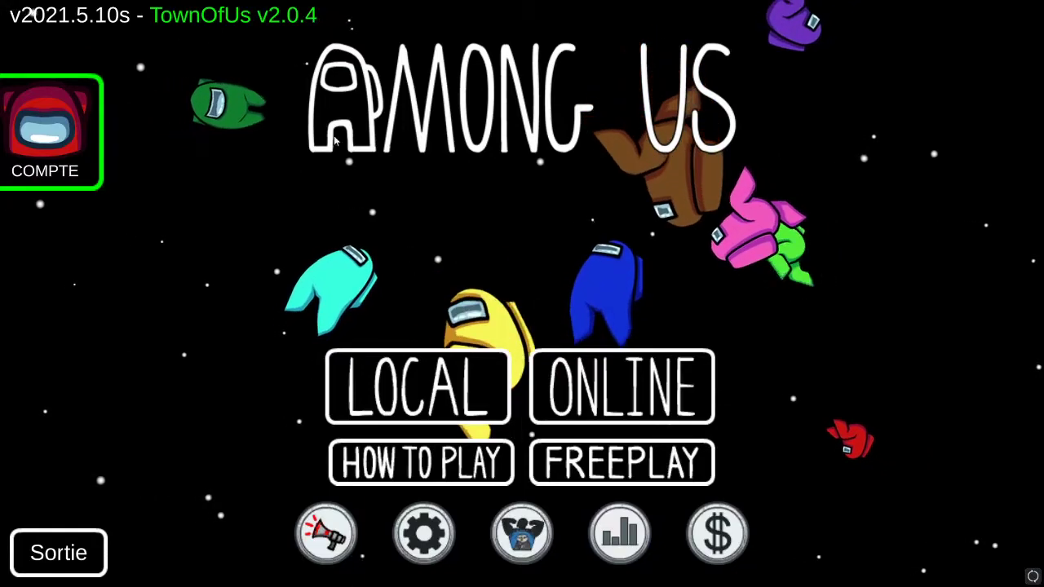
Enter online mode, allow Among Us through the Windows firewall, and host a game
{"action": "left_click", "coordinate": [622, 387]}
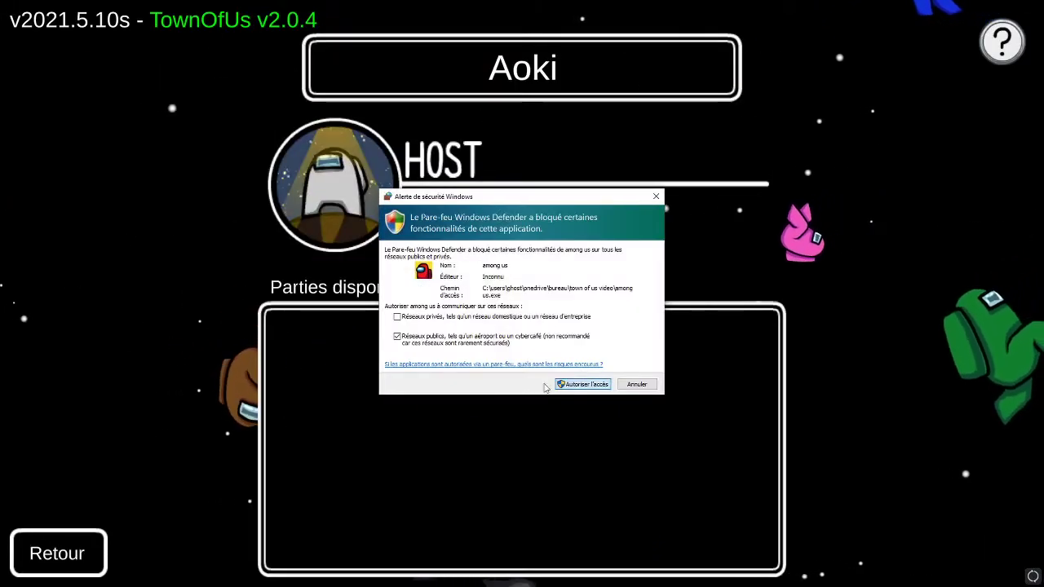
{"action": "left_click", "coordinate": [584, 384]}
{"action": "left_click", "coordinate": [521, 217]}
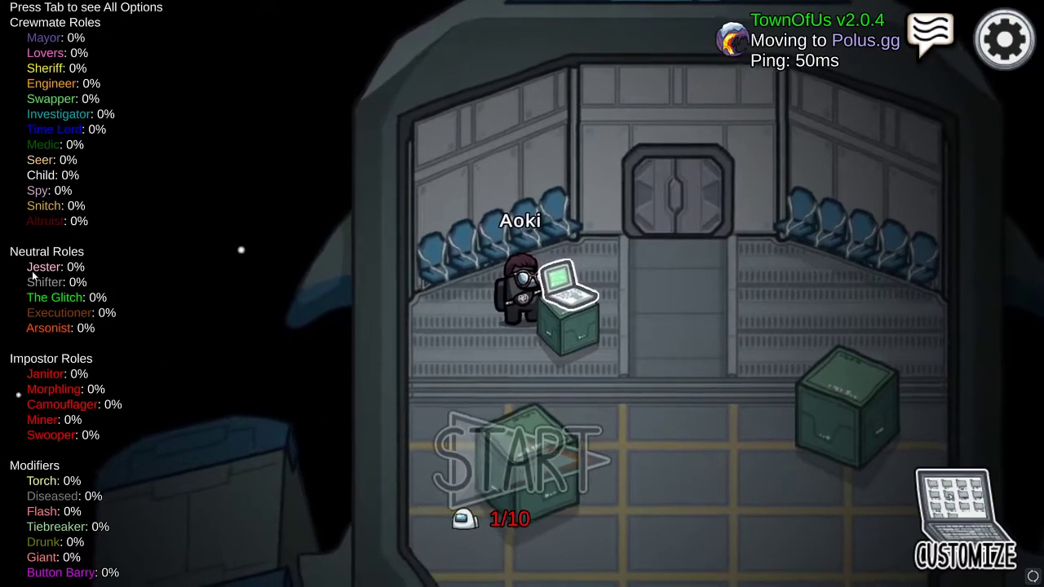
Examine the game settings on the lobby laptop, including the Town Of Us crewmate, neutral and impostor role options, then close them
{"action": "left_click", "coordinate": [560, 297]}
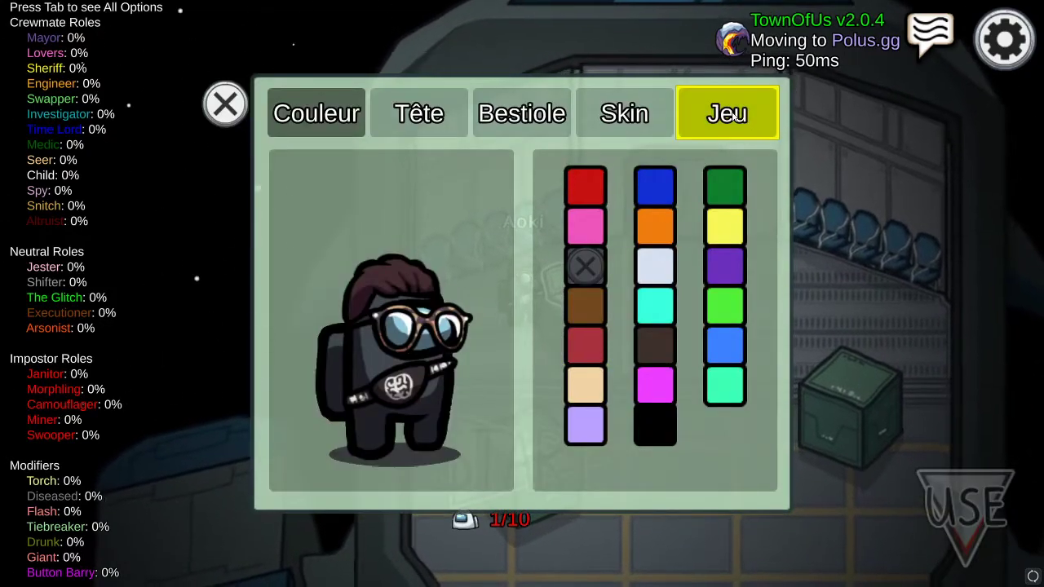
{"action": "left_click", "coordinate": [733, 117]}
{"action": "scroll", "coordinate": [543, 334], "scroll_direction": "down", "scroll_amount": 15}
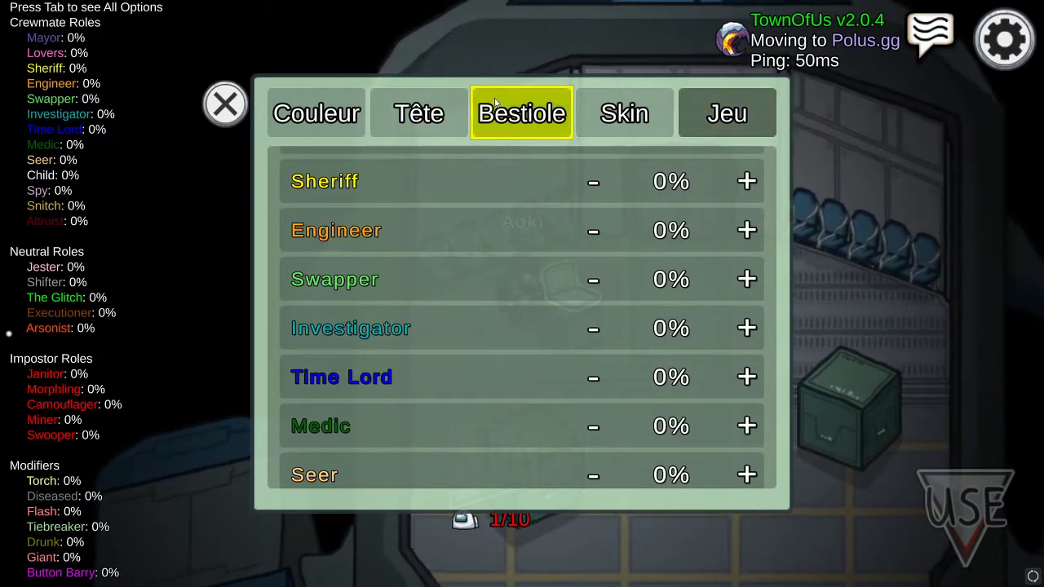
{"action": "left_click", "coordinate": [243, 104]}
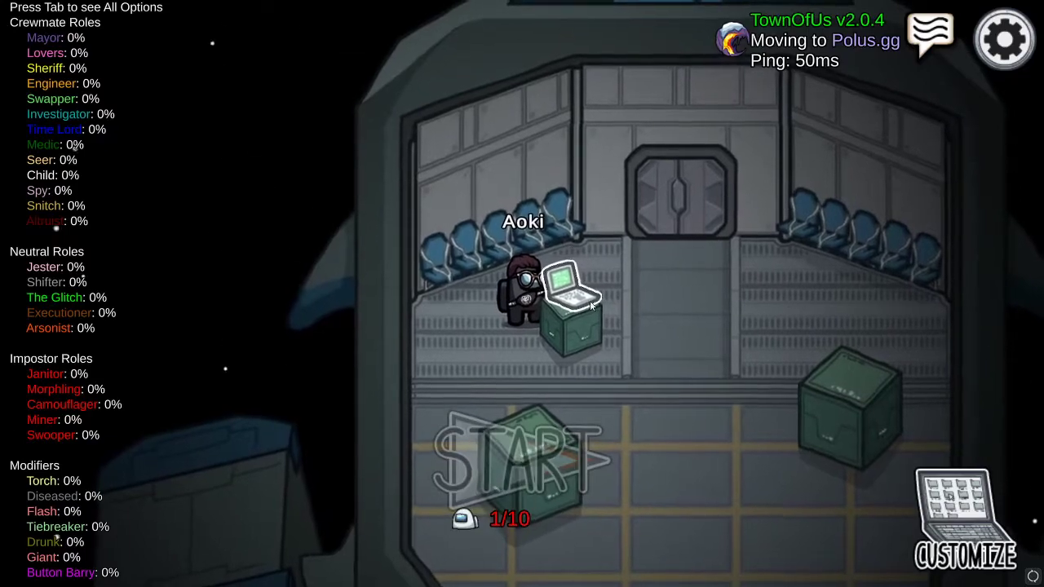
{"action": "left_click", "coordinate": [568, 300]}
{"action": "left_click", "coordinate": [726, 114]}
{"action": "scroll", "coordinate": [503, 329], "scroll_direction": "down", "scroll_amount": 8}
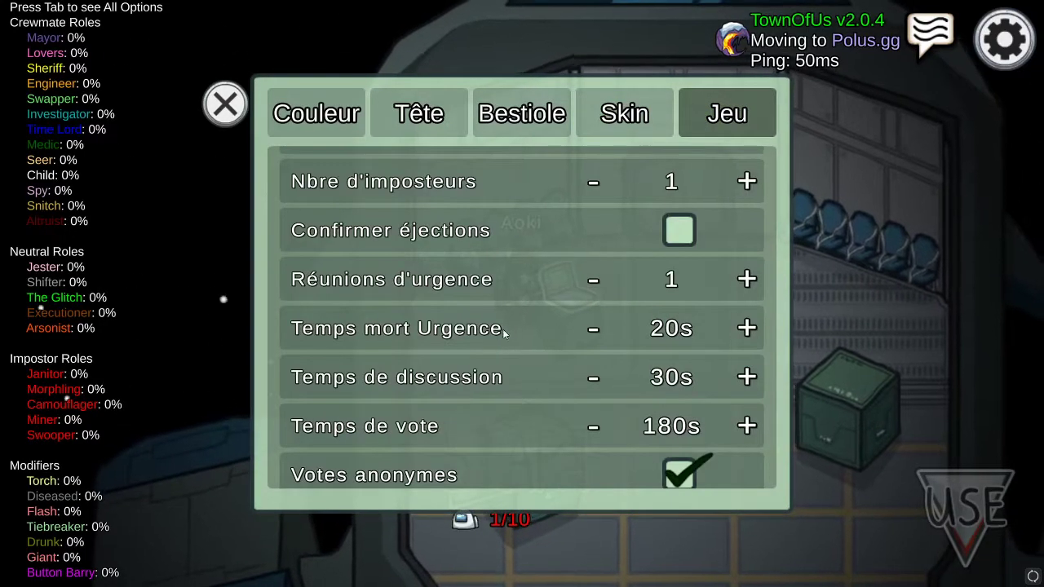
{"action": "scroll", "coordinate": [534, 349], "scroll_direction": "down", "scroll_amount": 12}
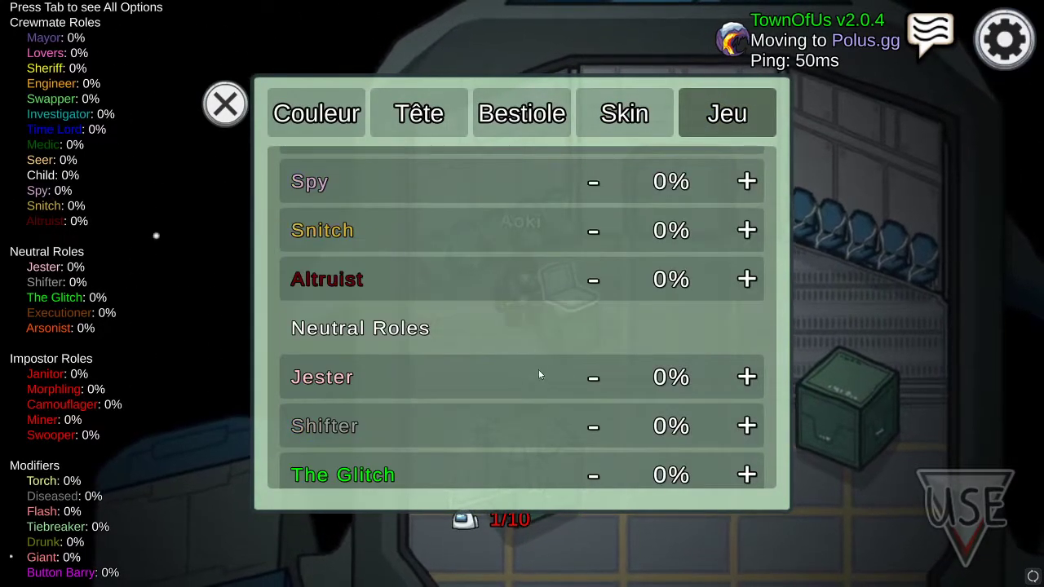
{"action": "scroll", "coordinate": [420, 377], "scroll_direction": "down", "scroll_amount": 10}
{"action": "scroll", "coordinate": [495, 440], "scroll_direction": "up", "scroll_amount": 10}
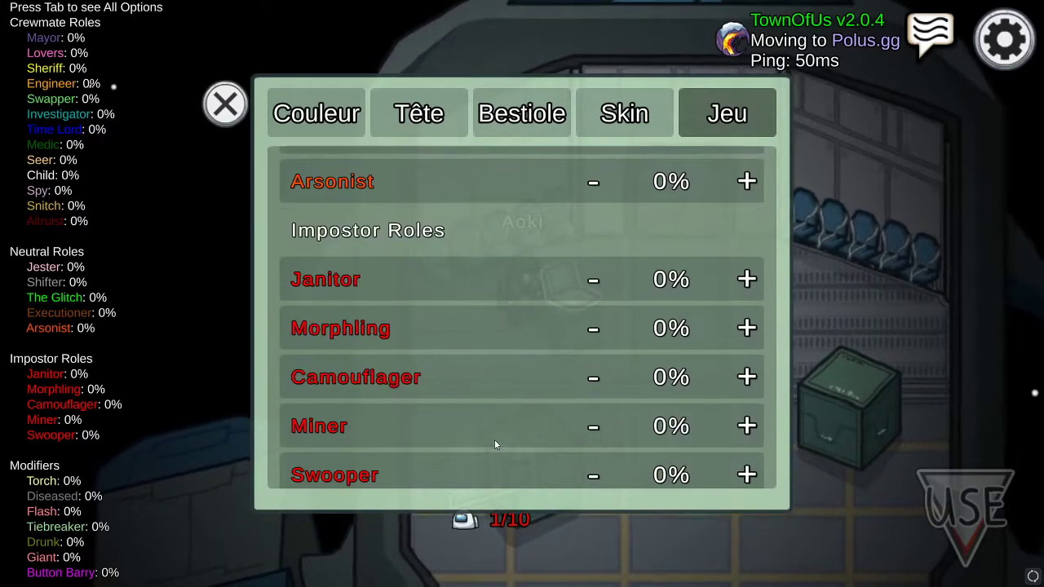
{"action": "scroll", "coordinate": [501, 405], "scroll_direction": "up", "scroll_amount": 10}
{"action": "left_click", "coordinate": [225, 105]}
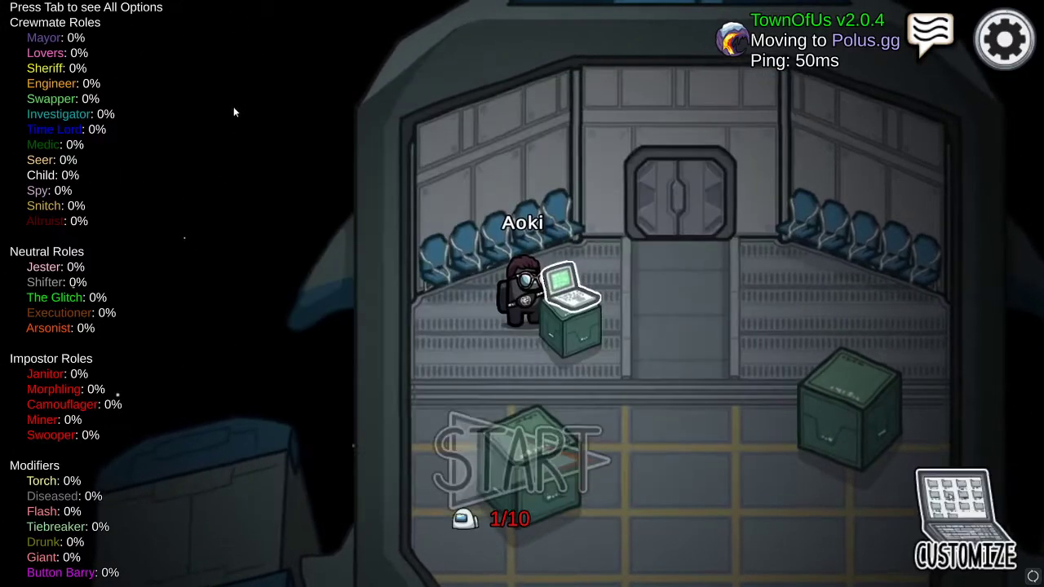